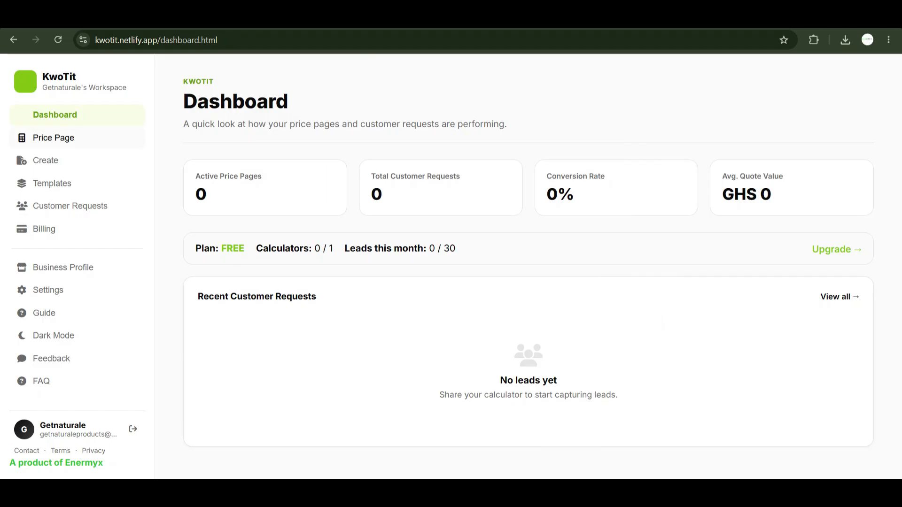
Create a price page named "John Doe Print Shop" in the 2D Printing industry, set to publish immediately
{"action": "left_click", "coordinate": [53, 138]}
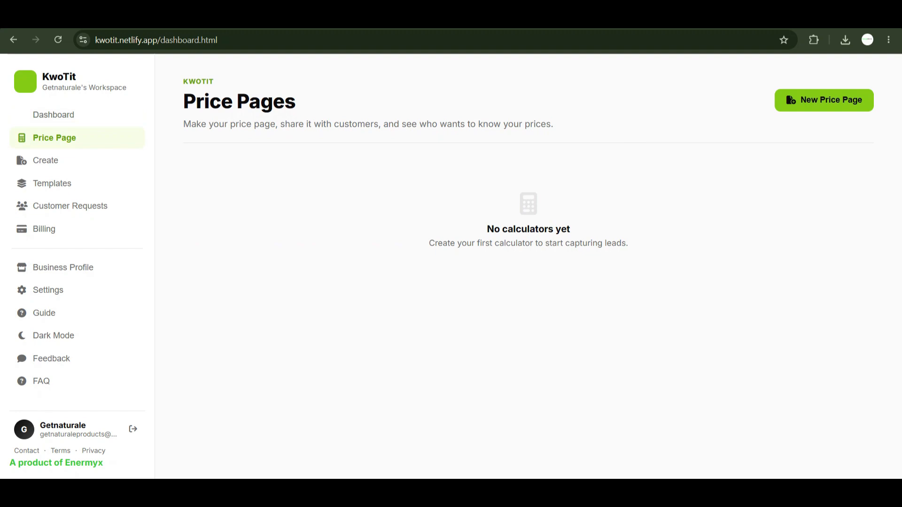
{"action": "left_click", "coordinate": [824, 100]}
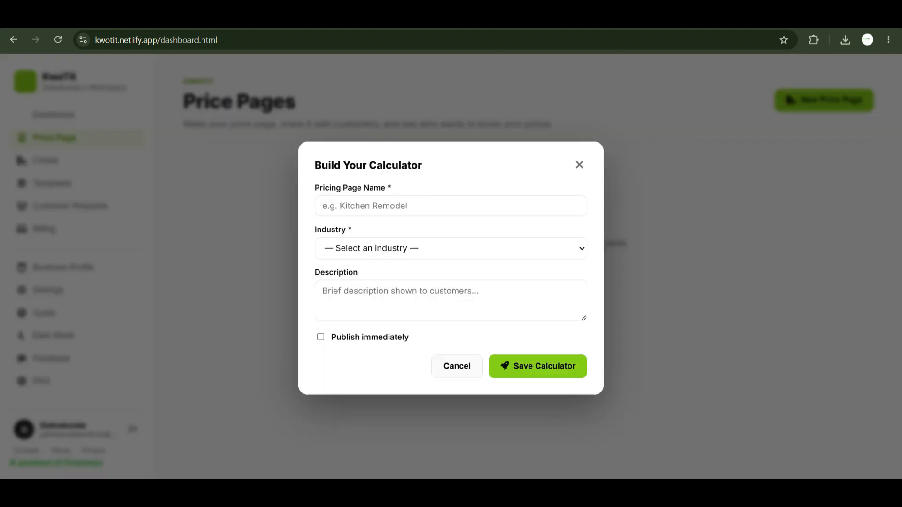
{"action": "left_click", "coordinate": [403, 206]}
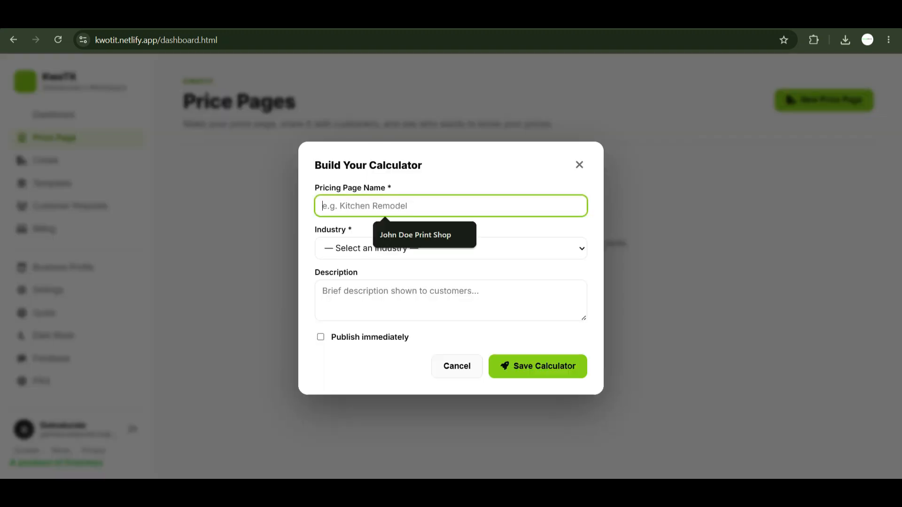
{"action": "type", "text": "joh"}
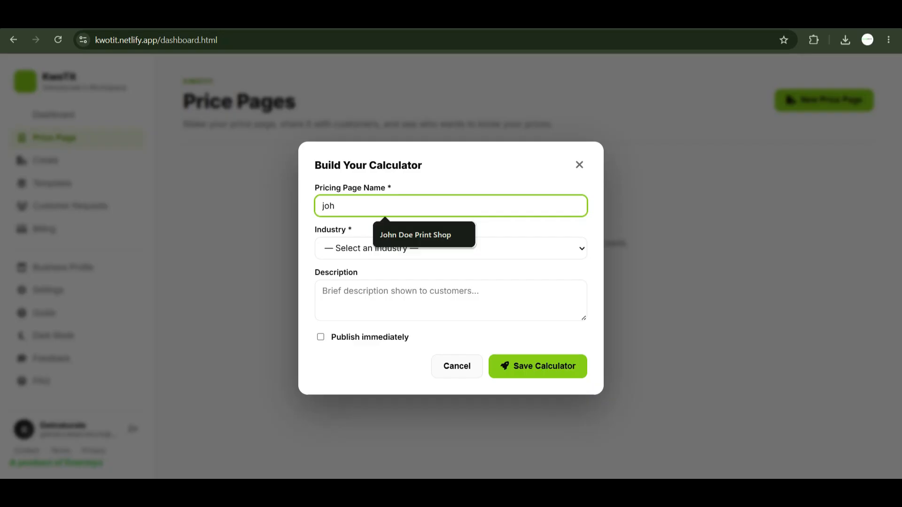
{"action": "left_click", "coordinate": [415, 234]}
{"action": "left_click", "coordinate": [423, 248]}
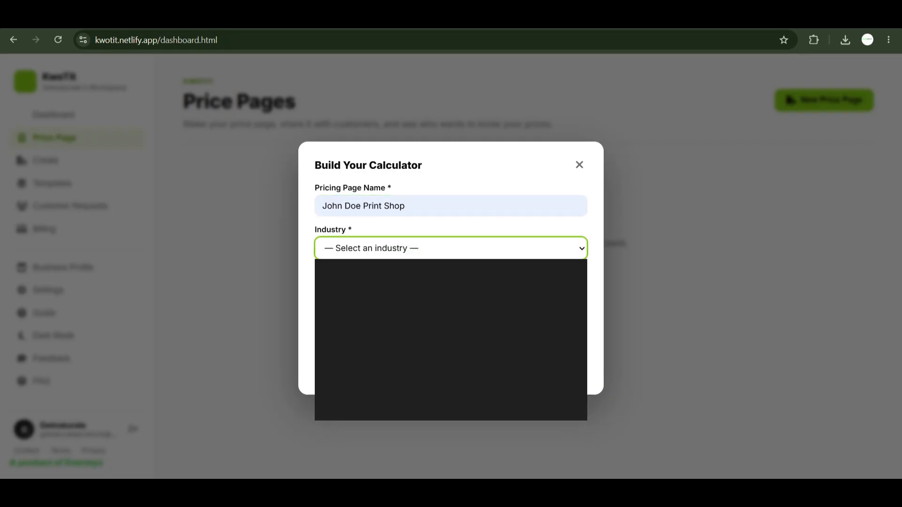
{"action": "left_click", "coordinate": [407, 297]}
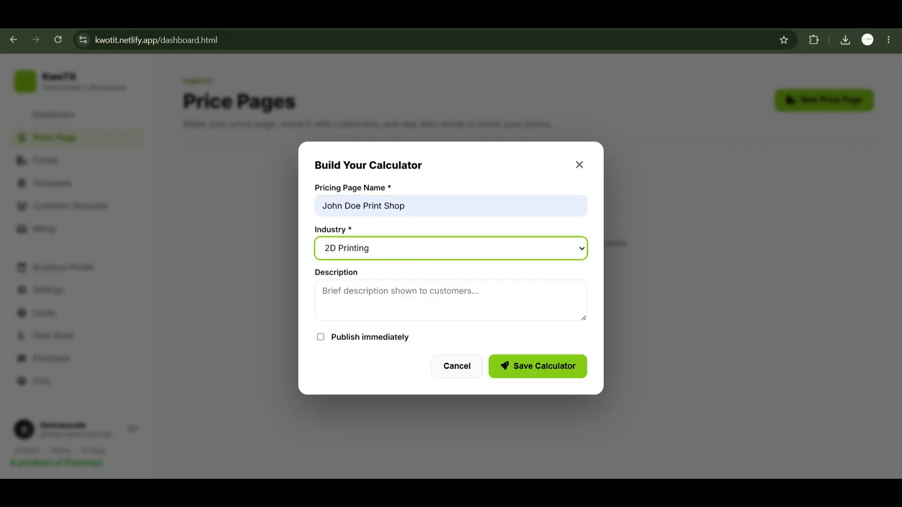
{"action": "left_click", "coordinate": [320, 337]}
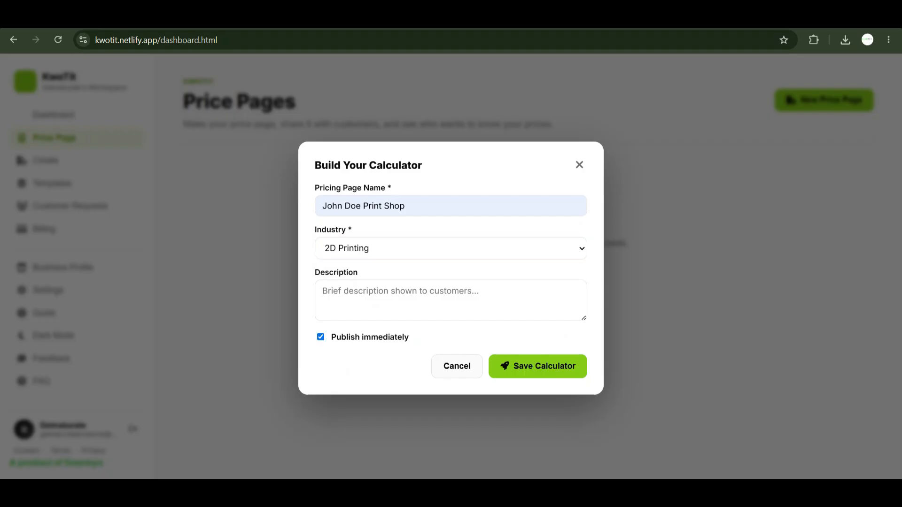
{"action": "left_click", "coordinate": [450, 300]}
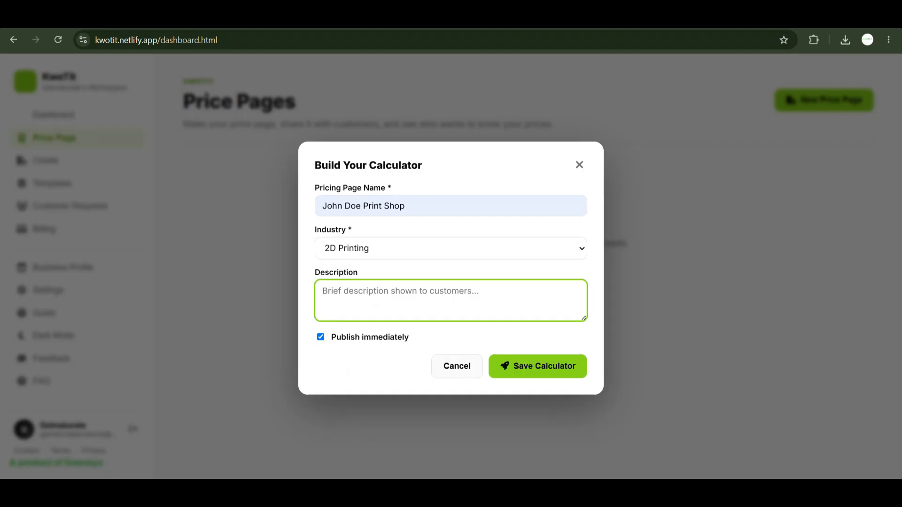
{"action": "left_click", "coordinate": [538, 366]}
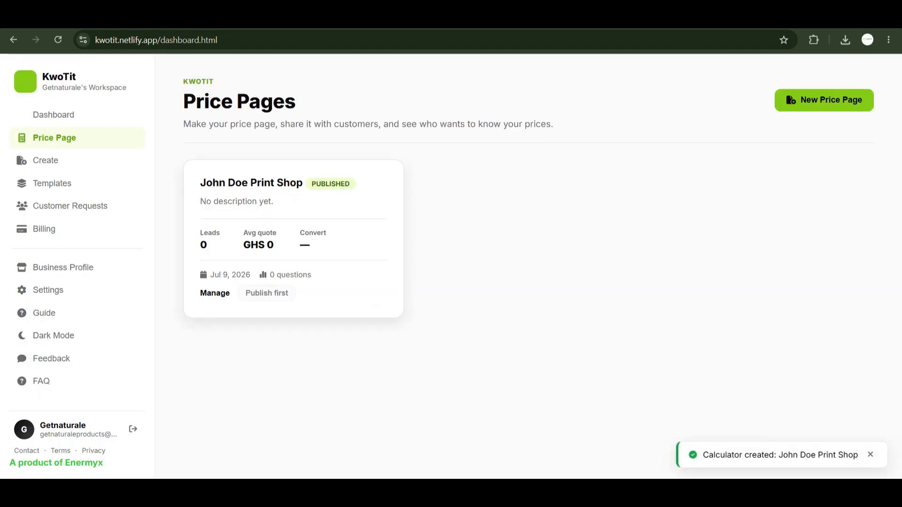
Open the John Doe Print Shop calculator for editing and set its starting price to GHS 5
{"action": "left_click", "coordinate": [215, 292]}
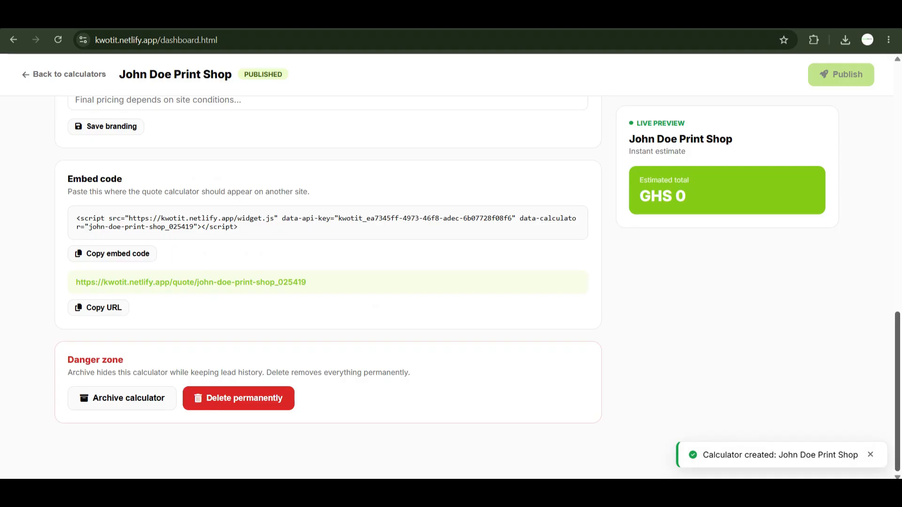
{"action": "scroll", "coordinate": [329, 282], "scroll_direction": "up", "scroll_amount": 7}
{"action": "scroll", "coordinate": [328, 282], "scroll_direction": "up", "scroll_amount": 7}
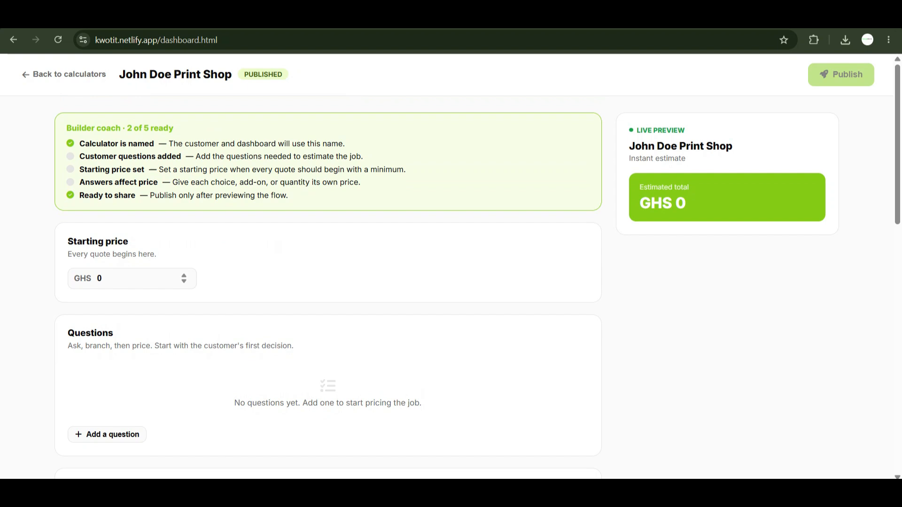
{"action": "key", "text": "BackSpace"}
{"action": "type", "text": "50"}
{"action": "key", "text": "BackSpace"}
Add a first question titled "What type of service do you need?" to the calculator
{"action": "left_click", "coordinate": [107, 434]}
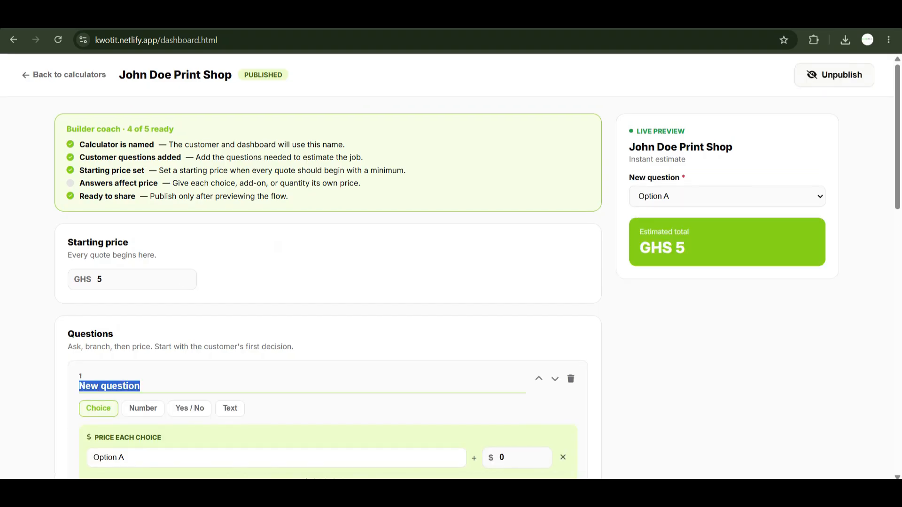
{"action": "type", "text": "What "}
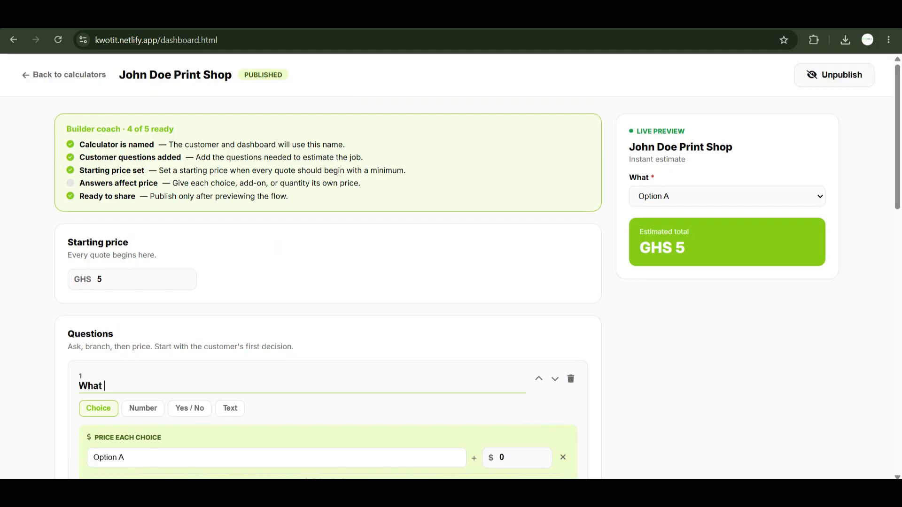
{"action": "type", "text": "type"}
{"action": "key", "text": "BackSpace"}
{"action": "key", "text": "BackSpace"}
{"action": "type", "text": "pe of service "}
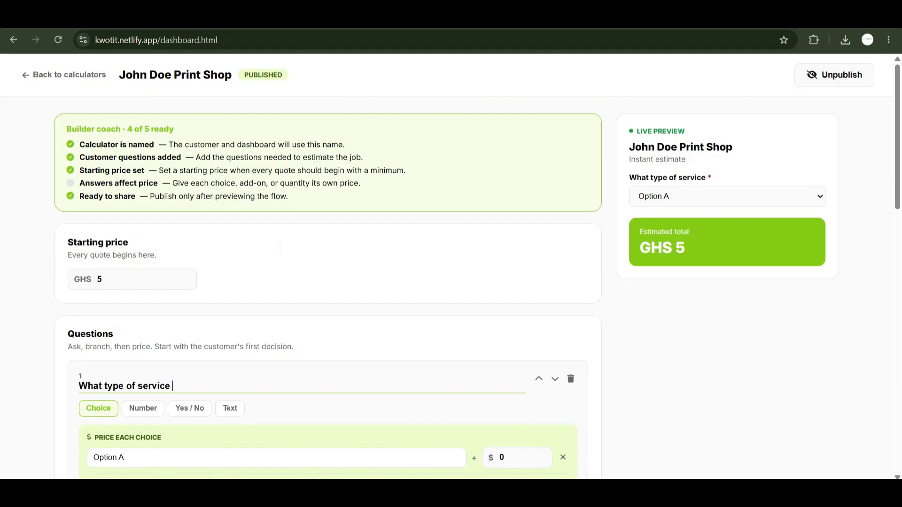
{"action": "type", "text": "do you need?"}
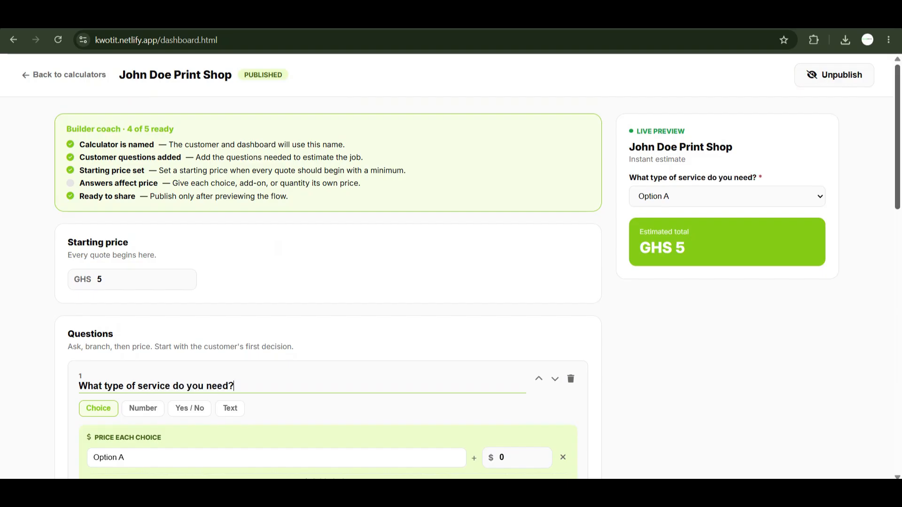
Rename the first choice of the service question as "printing" and add a second choice named "photocopy"
{"action": "scroll", "coordinate": [329, 263], "scroll_direction": "down", "scroll_amount": 3}
{"action": "left_click_drag", "start_coordinate": [134, 337], "coordinate": [90, 336]}
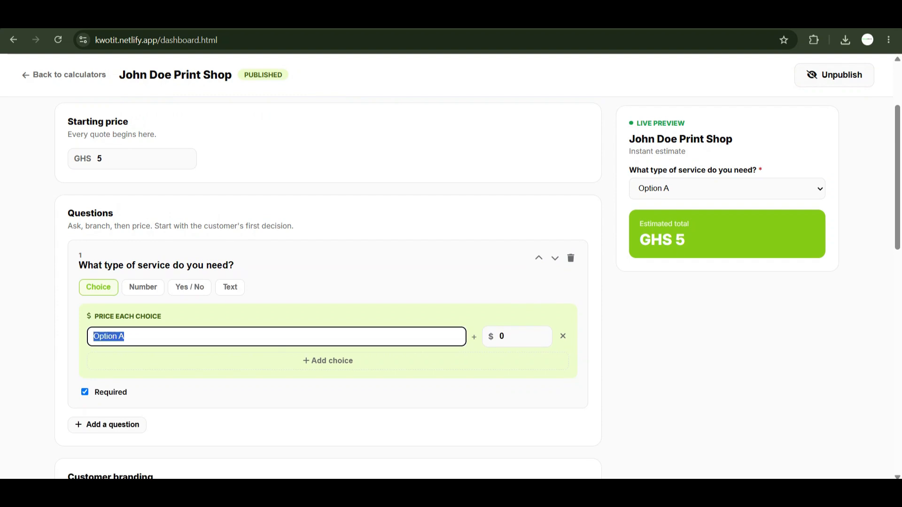
{"action": "type", "text": "printing"}
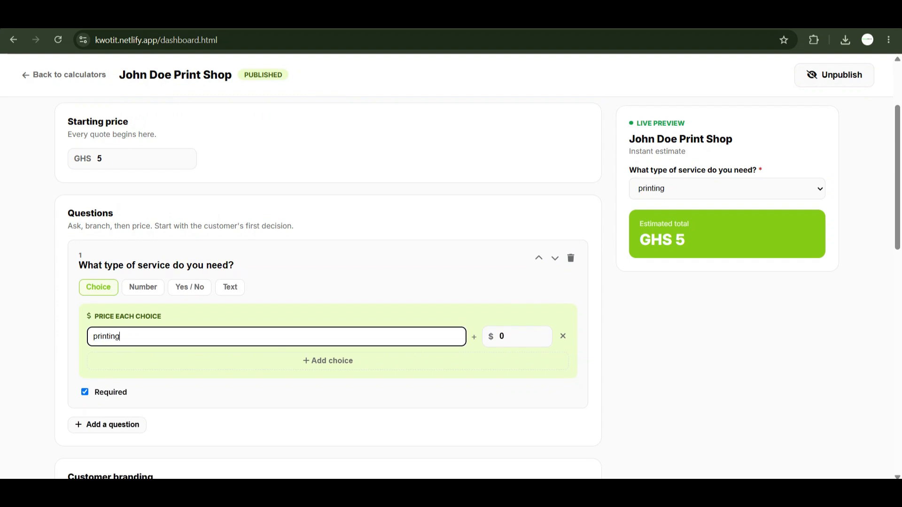
{"action": "left_click", "coordinate": [328, 361]}
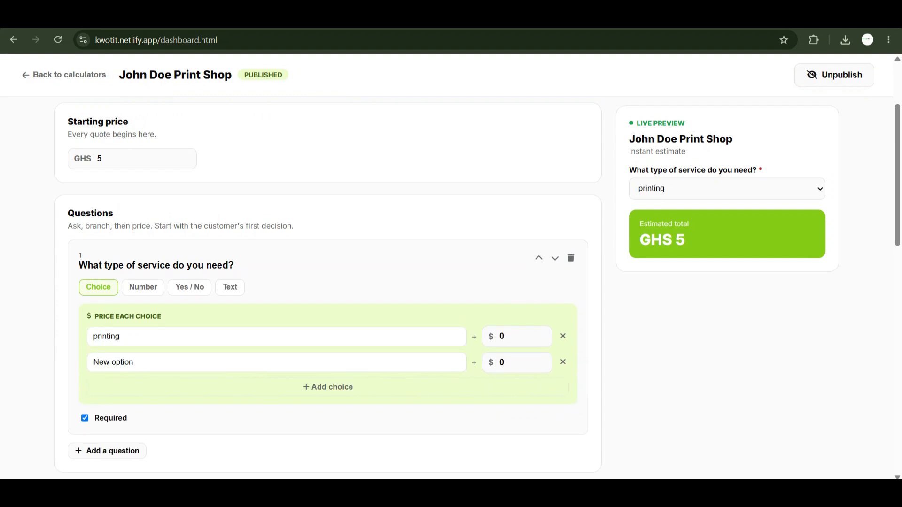
{"action": "left_click_drag", "start_coordinate": [133, 362], "coordinate": [92, 362]}
{"action": "type", "text": "phot"}
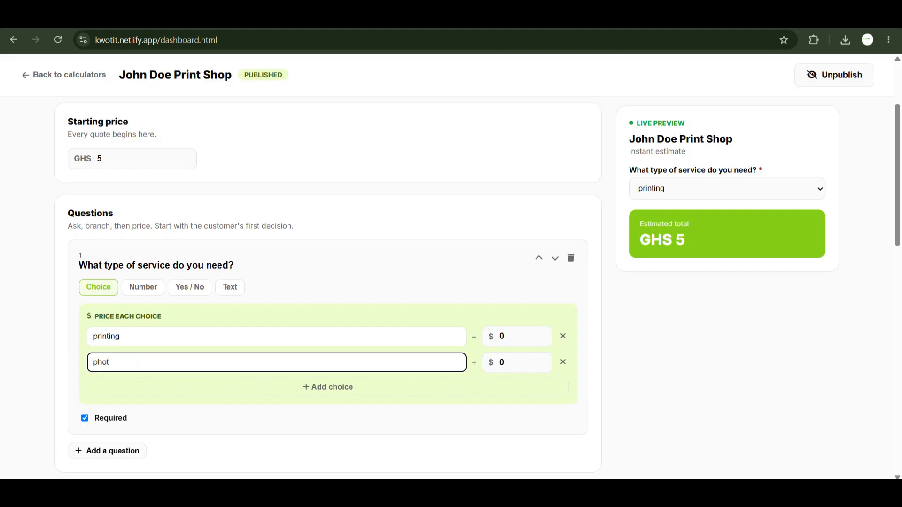
{"action": "type", "text": "ocop"}
{"action": "key", "text": "BackSpace"}
{"action": "type", "text": "y"}
{"action": "key", "text": "BackSpace"}
{"action": "type", "text": "py"}
Add a third choice named "document edits" to the service question
{"action": "left_click", "coordinate": [327, 388]}
{"action": "left_click", "coordinate": [300, 389]}
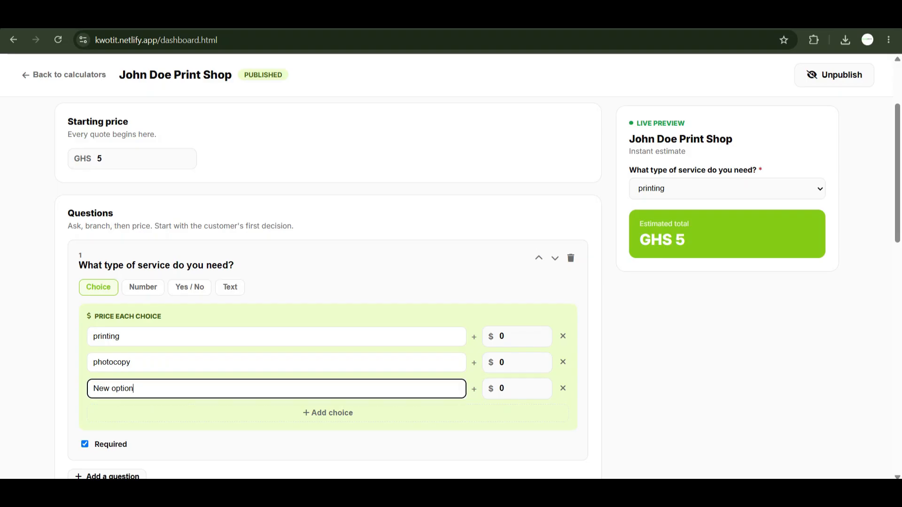
{"action": "key", "text": "ctrl+a"}
{"action": "type", "text": "c"}
{"action": "key", "text": "BackSpace"}
{"action": "type", "text": "document edits"}
Add a second question titled "Pages to be printed" below the service question
{"action": "scroll", "coordinate": [329, 282], "scroll_direction": "down", "scroll_amount": 3}
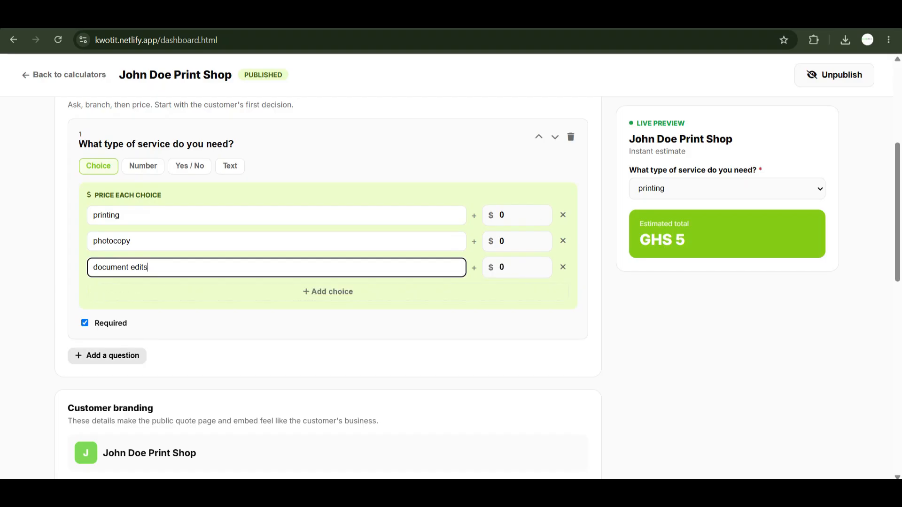
{"action": "left_click", "coordinate": [107, 355]}
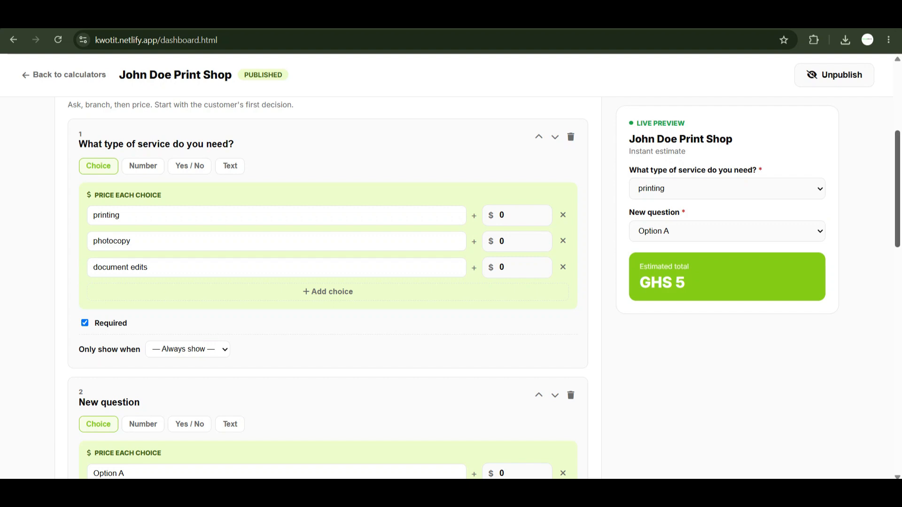
{"action": "scroll", "coordinate": [329, 282], "scroll_direction": "down", "scroll_amount": 3}
{"action": "left_click", "coordinate": [109, 242]}
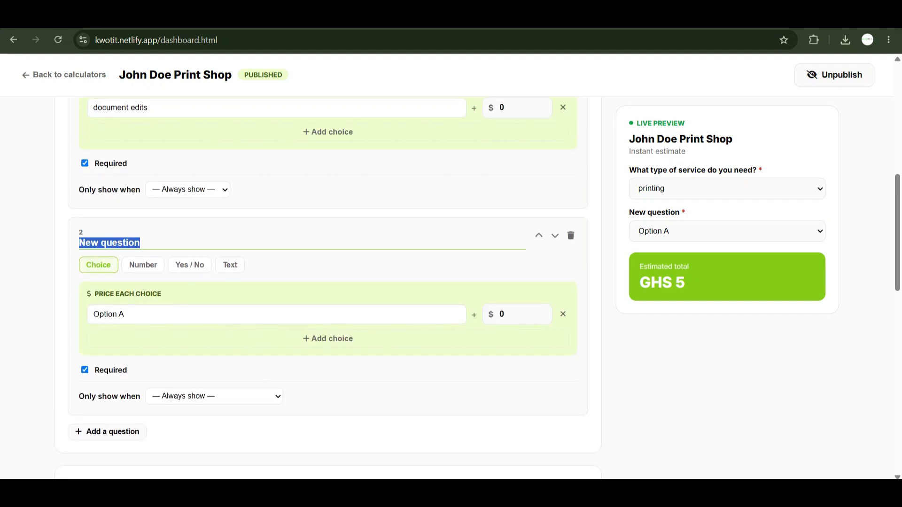
{"action": "type", "text": "Pagexs"}
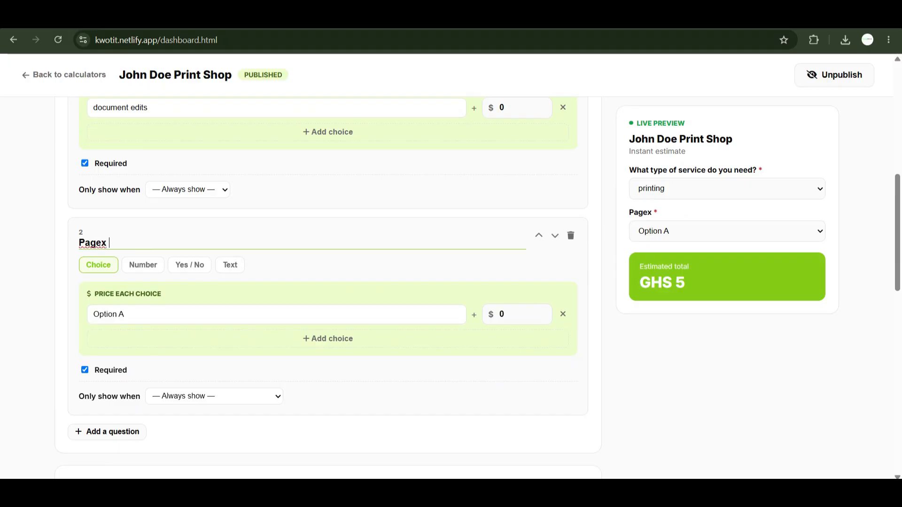
{"action": "key", "text": "BackSpace"}
{"action": "key", "text": "BackSpace"}
{"action": "key", "text": "BackSpace"}
{"action": "type", "text": "es to be printec"}
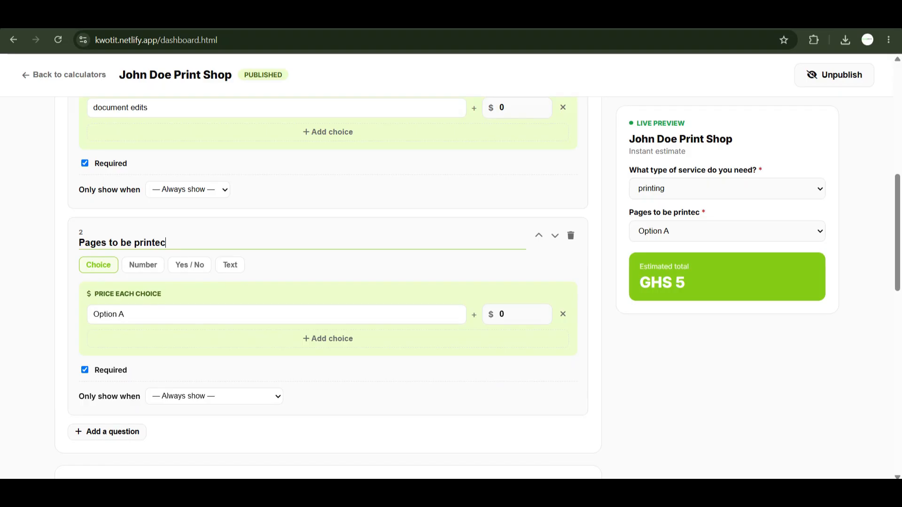
{"action": "key", "text": "BackSpace"}
{"action": "type", "text": "d"}
Change the end of the second question's title so that it reads "Pages to be photocopied"
{"action": "key", "text": "shift+Left"}
{"action": "key", "text": "shift+Left"}
{"action": "key", "text": "shift+Left"}
{"action": "key", "text": "shift+Left"}
{"action": "key", "text": "shift+Left"}
{"action": "key", "text": "shift+Left"}
{"action": "key", "text": "shift+Left"}
{"action": "key", "text": "shift+Left"}
{"action": "type", "text": "p"}
{"action": "key", "text": "BackSpace"}
{"action": "type", "text": "photocopied"}
Make "Pages to be photocopied" a number question charging 5 per unit, shown only when the service type equals photocopy
{"action": "left_click", "coordinate": [142, 265]}
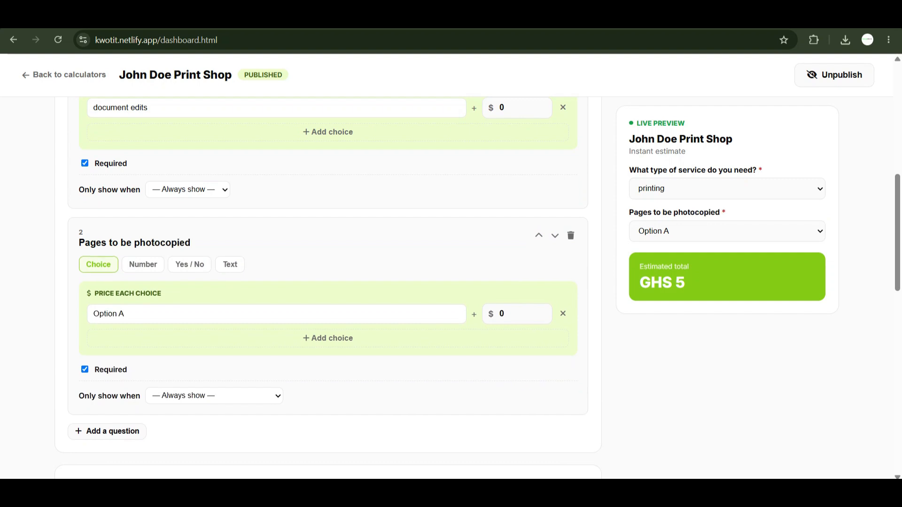
{"action": "left_click", "coordinate": [149, 314]}
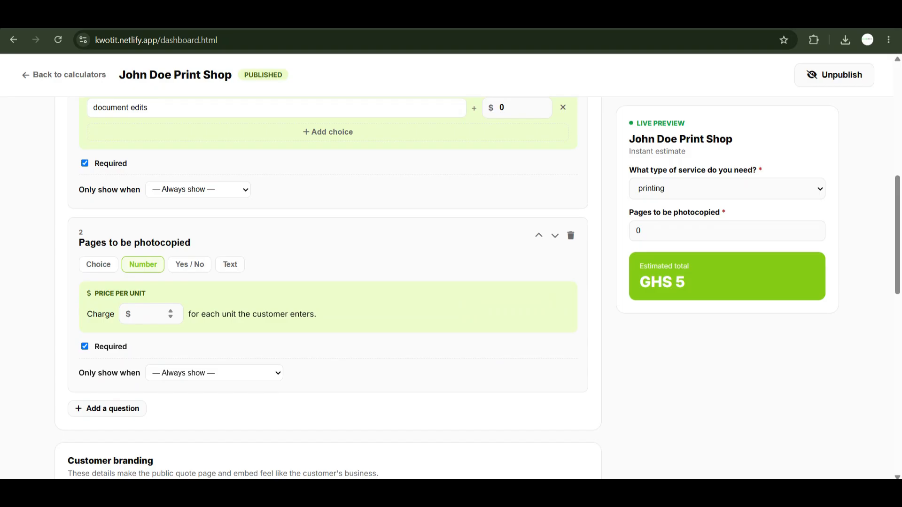
{"action": "type", "text": "5"}
{"action": "left_click", "coordinate": [215, 373]}
{"action": "left_click", "coordinate": [211, 401]}
{"action": "left_click", "coordinate": [353, 373]}
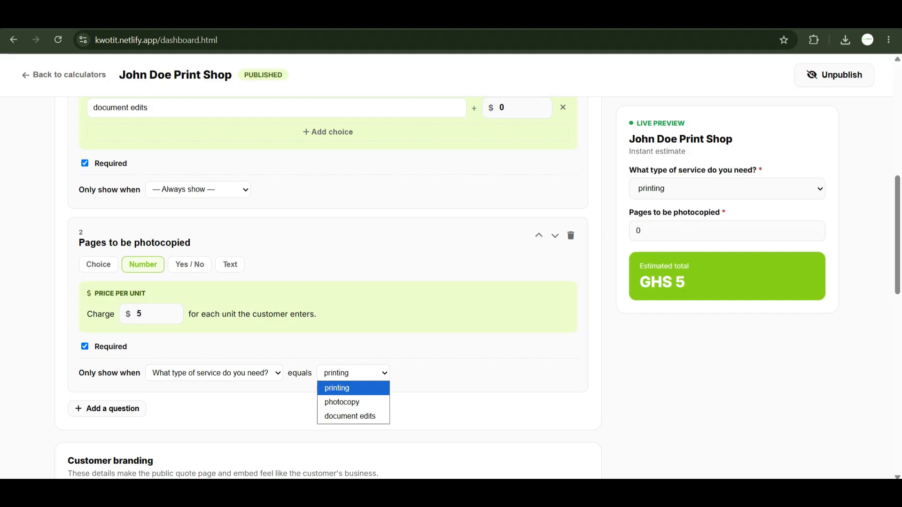
{"action": "left_click", "coordinate": [342, 402]}
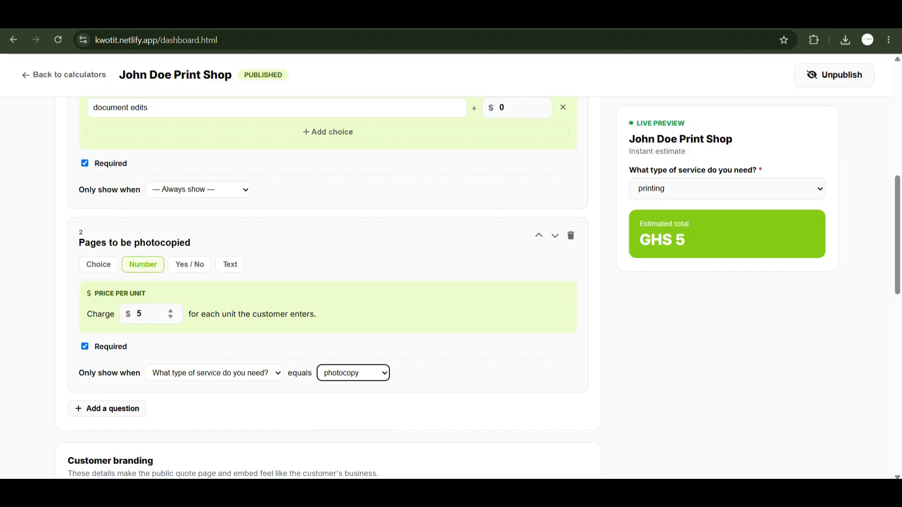
Add a third question titled "A4" below the photocopy question
{"action": "left_click", "coordinate": [107, 409]}
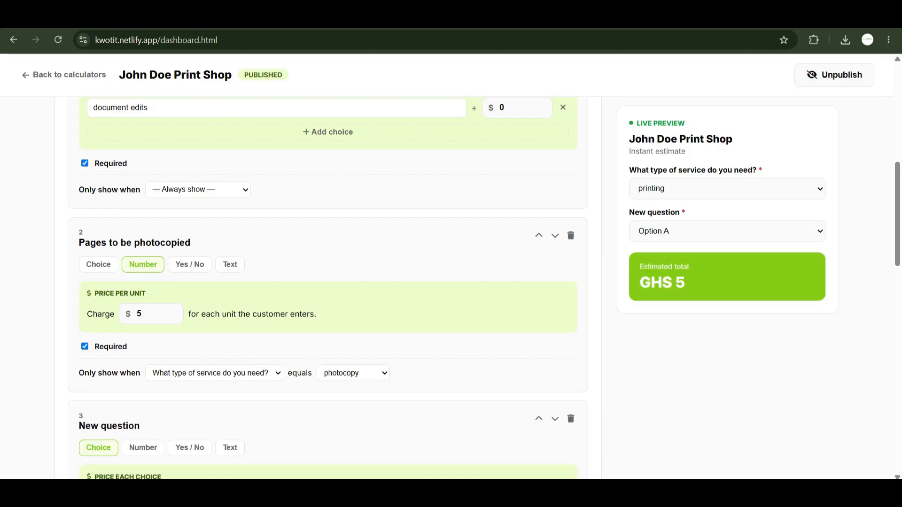
{"action": "left_click_drag", "start_coordinate": [897, 214], "coordinate": [896, 271]}
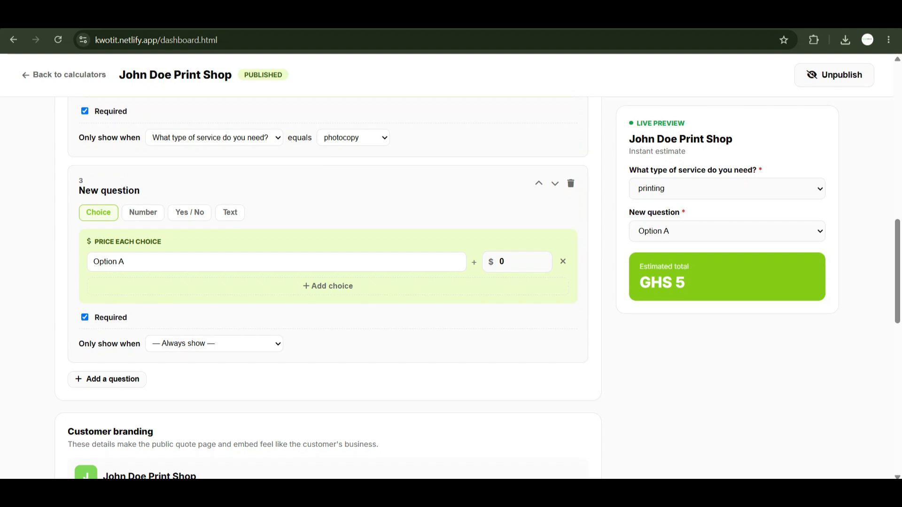
{"action": "left_click_drag", "start_coordinate": [142, 191], "coordinate": [78, 191]}
{"action": "type", "text": "A4"}
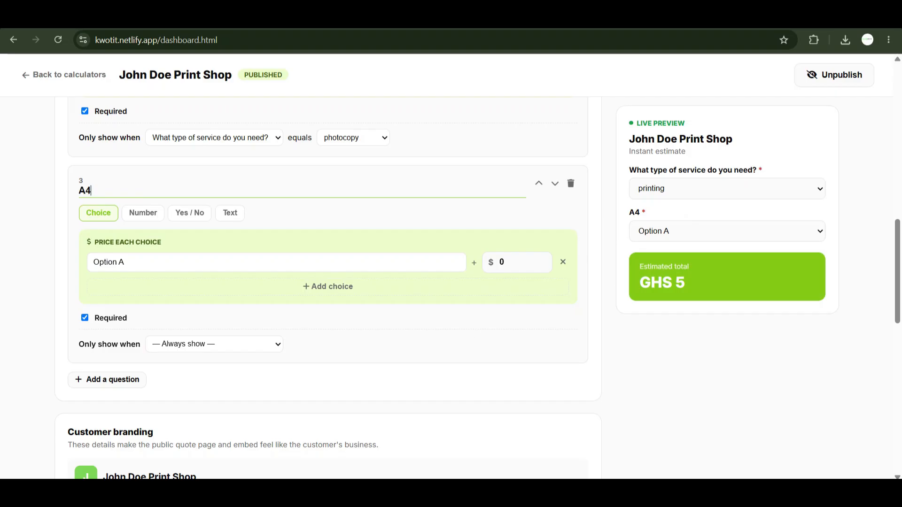
Make "A4" a number question charging 5 per unit, shown only when the service type equals printing
{"action": "left_click", "coordinate": [143, 213]}
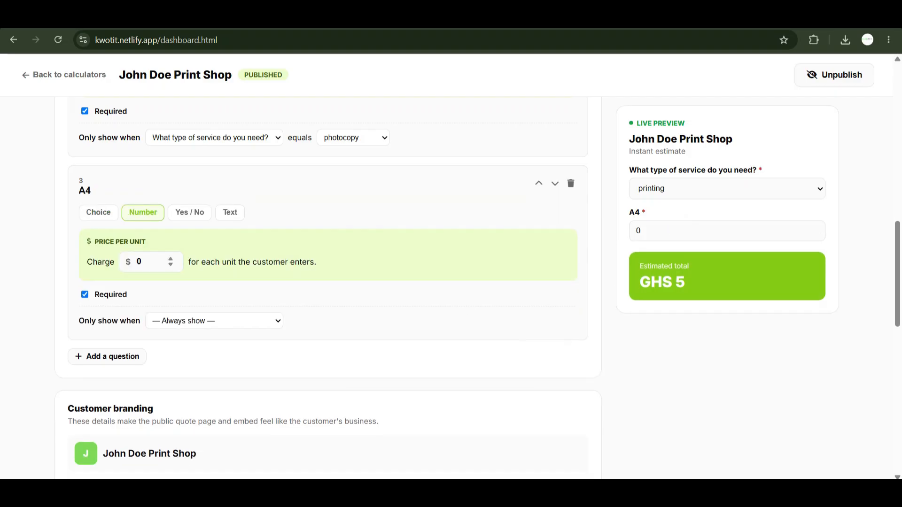
{"action": "key", "text": "BackSpace"}
{"action": "type", "text": "5"}
{"action": "left_click", "coordinate": [214, 320]}
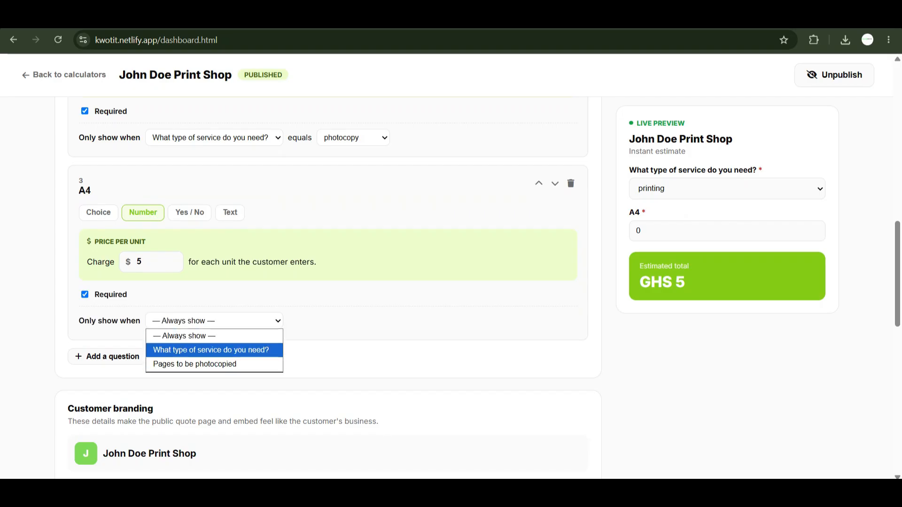
{"action": "left_click", "coordinate": [211, 350]}
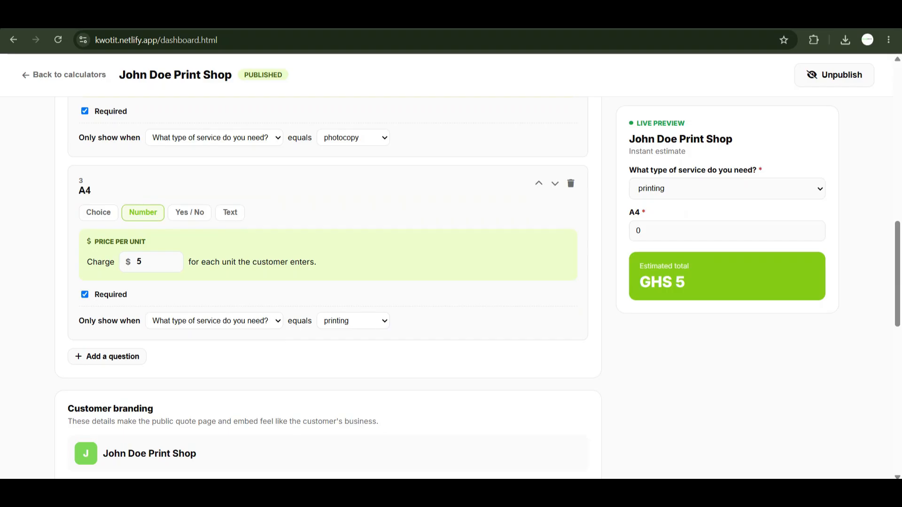
Keep printing as the service type that shows "A4", and add a fourth question titled "A3"
{"action": "left_click", "coordinate": [354, 321]}
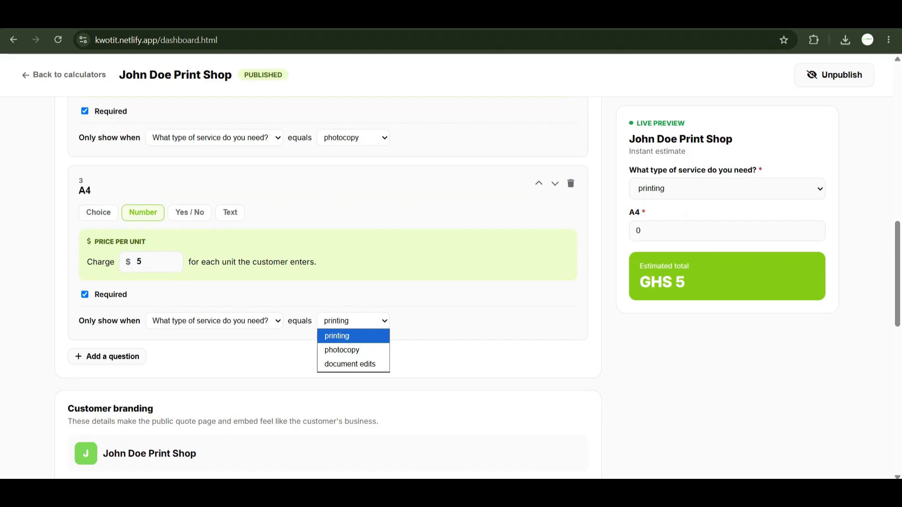
{"action": "left_click", "coordinate": [353, 336]}
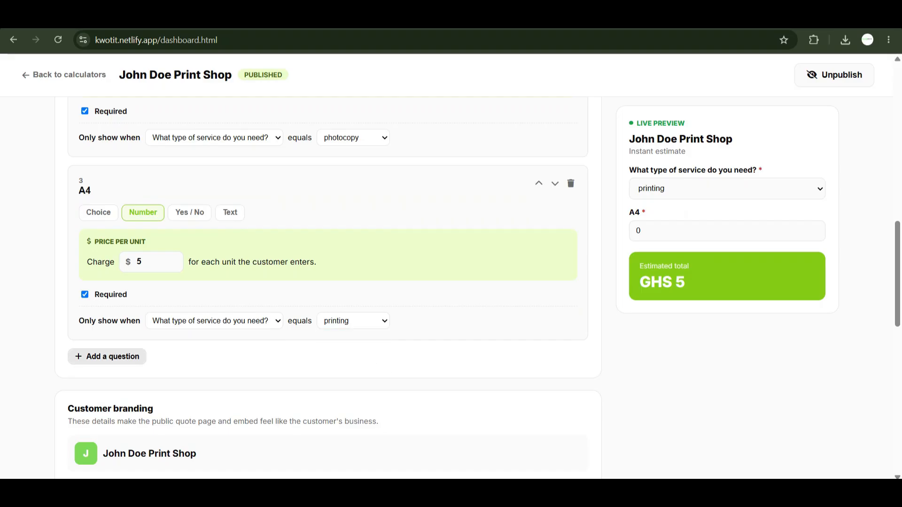
{"action": "left_click", "coordinate": [107, 357]}
{"action": "left_click_drag", "start_coordinate": [142, 374], "coordinate": [78, 375]}
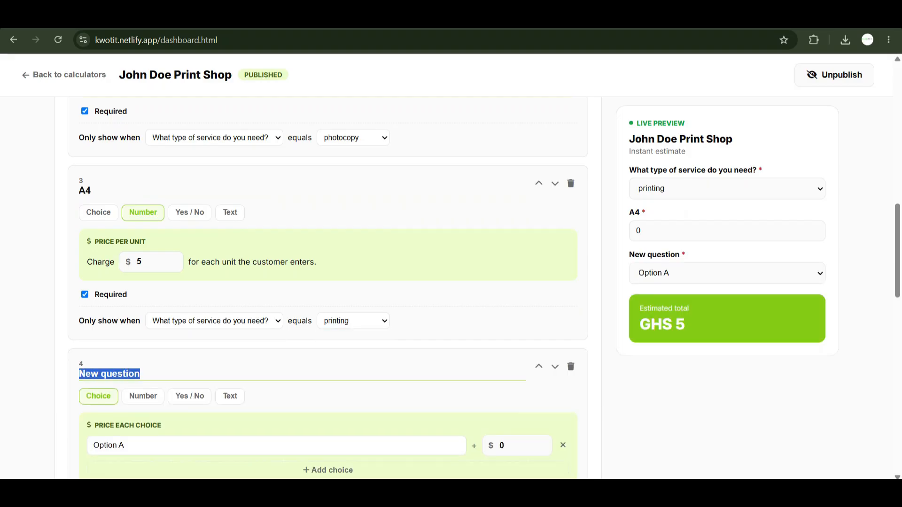
{"action": "type", "text": "A3"}
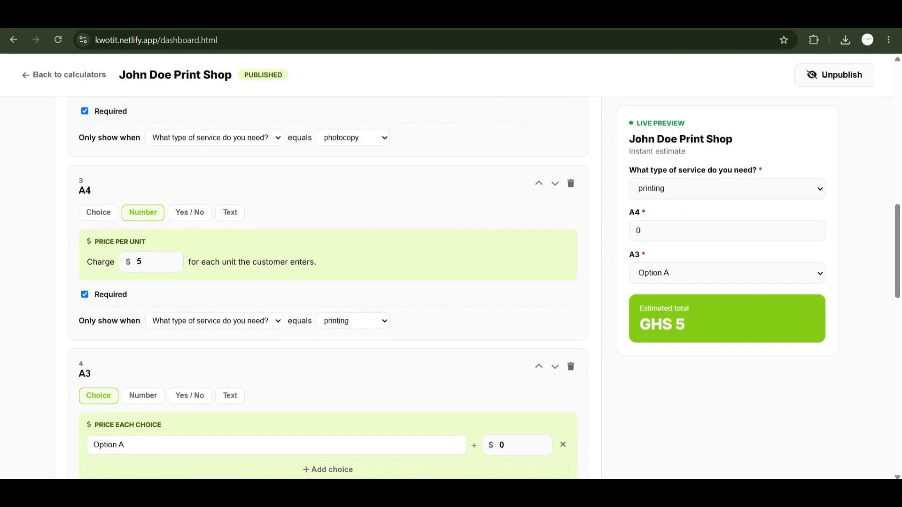
Make "A3" a number question charging 10 per unit, shown only when the service type equals printing
{"action": "left_click", "coordinate": [143, 395]}
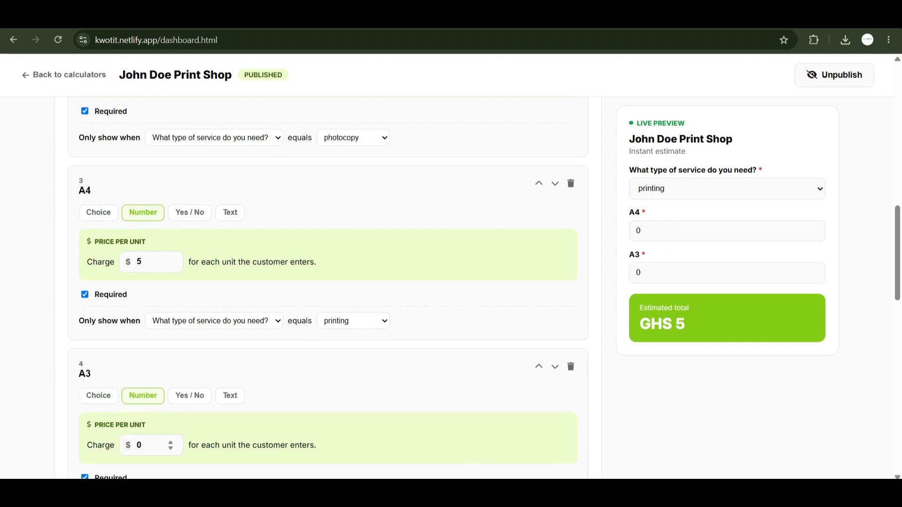
{"action": "key", "text": "BackSpace"}
{"action": "type", "text": "10"}
{"action": "scroll", "coordinate": [324, 281], "scroll_direction": "down", "scroll_amount": 3}
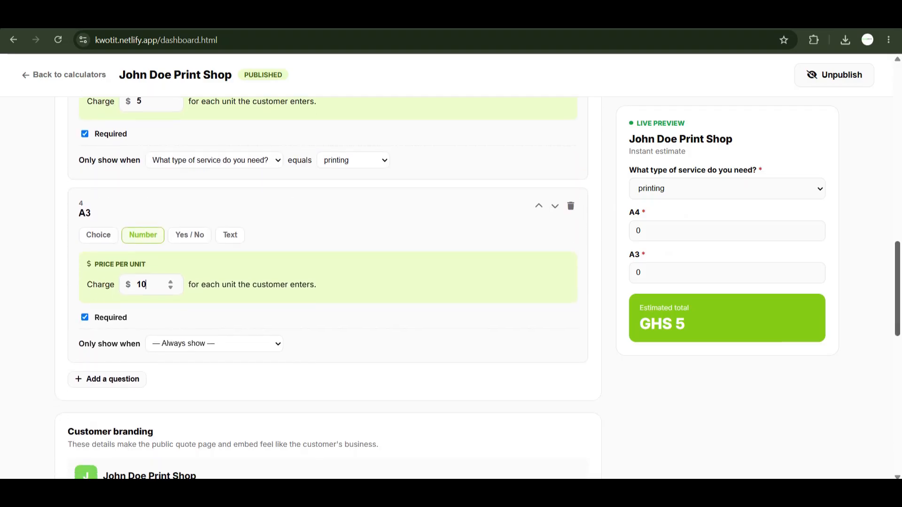
{"action": "left_click", "coordinate": [214, 336]}
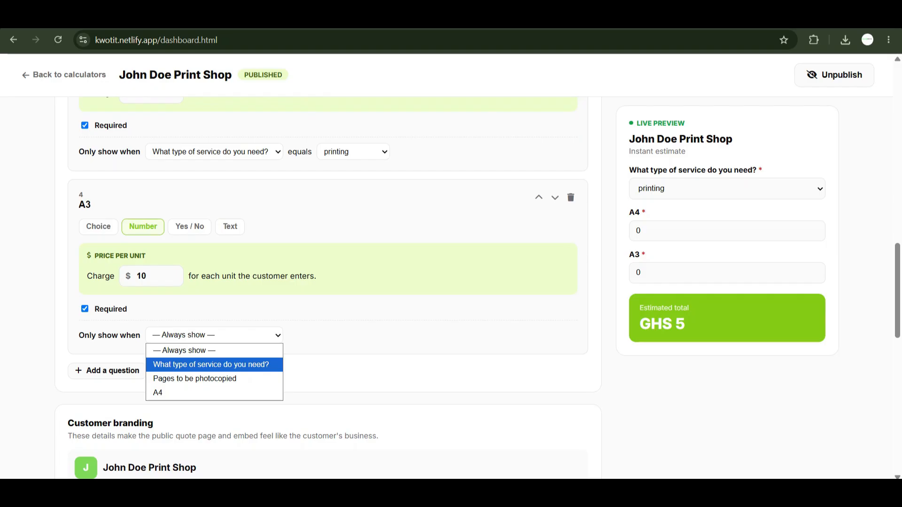
{"action": "key", "text": "Return"}
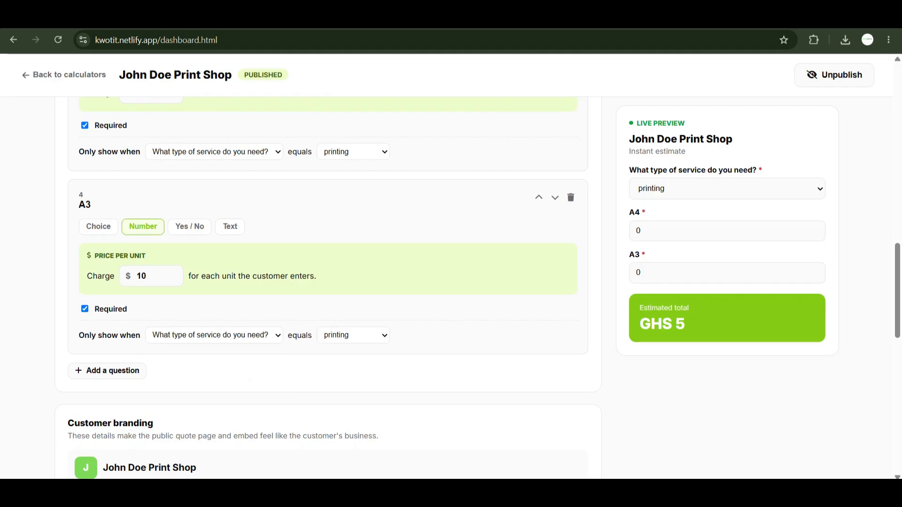
{"action": "left_click", "coordinate": [353, 335]}
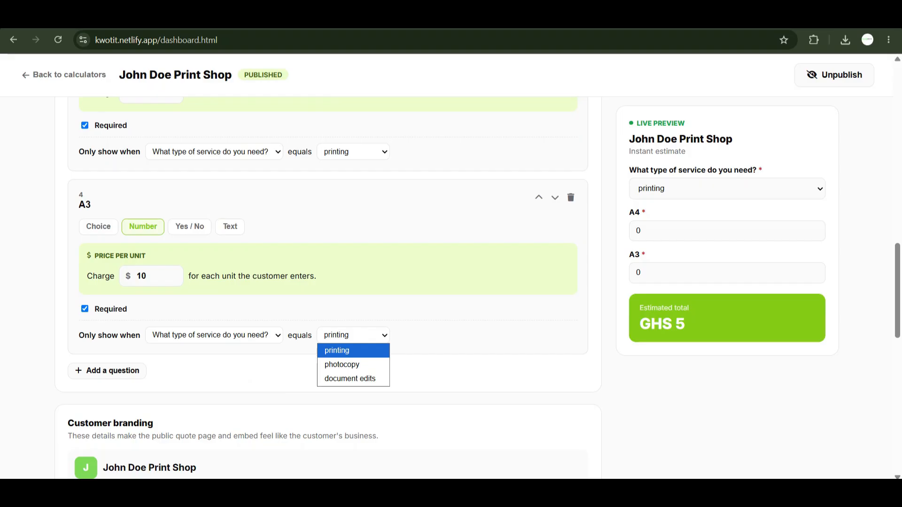
{"action": "key", "text": "Return"}
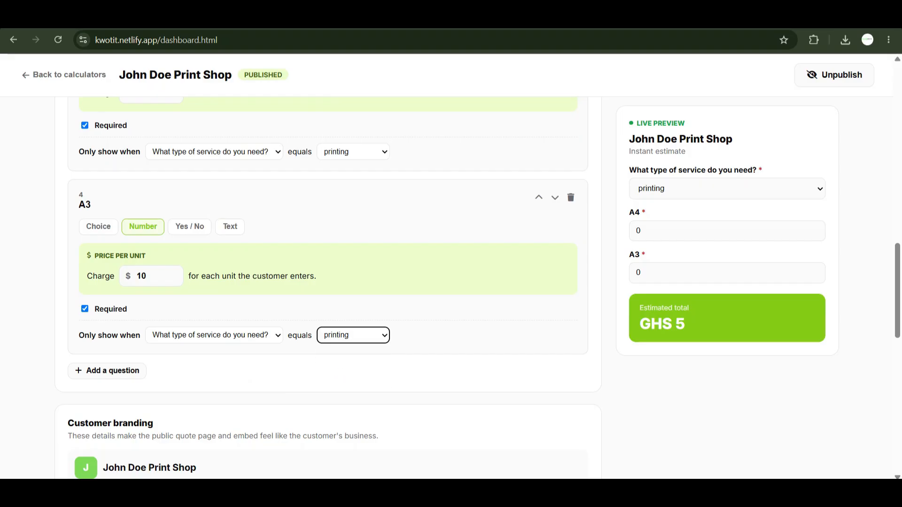
Make the "A3" and "A4" questions optional instead of required
{"action": "left_click", "coordinate": [85, 309]}
{"action": "left_click", "coordinate": [85, 125]}
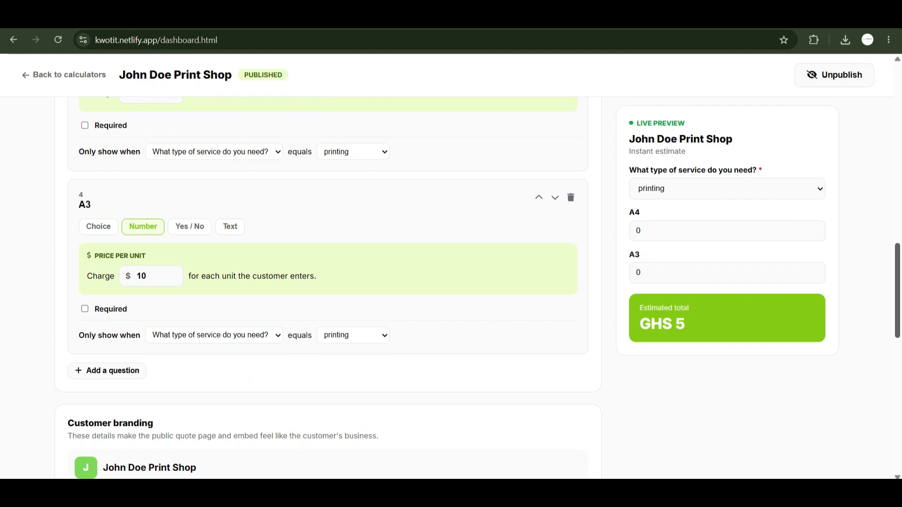
Add a fifth question titled "Documents per pages to be edited" below the A3 question
{"action": "scroll", "coordinate": [329, 282], "scroll_direction": "down", "scroll_amount": 2}
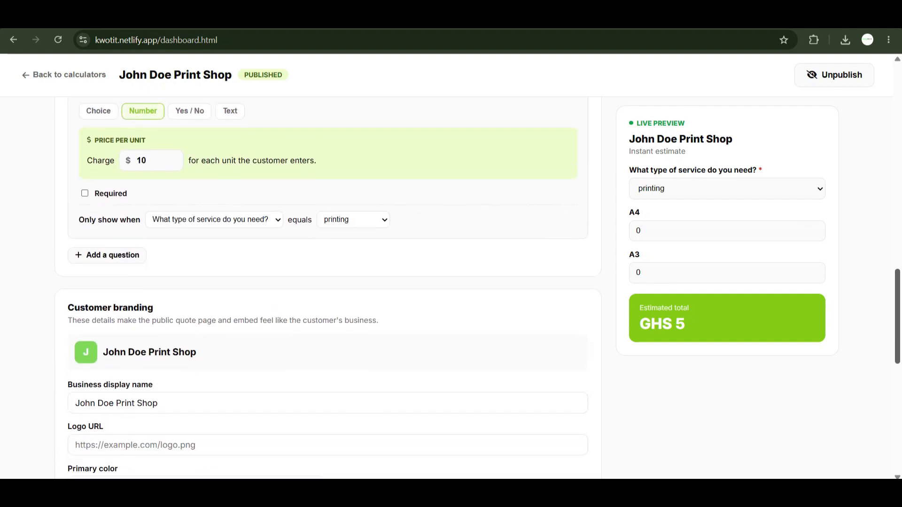
{"action": "scroll", "coordinate": [329, 282], "scroll_direction": "up", "scroll_amount": 1}
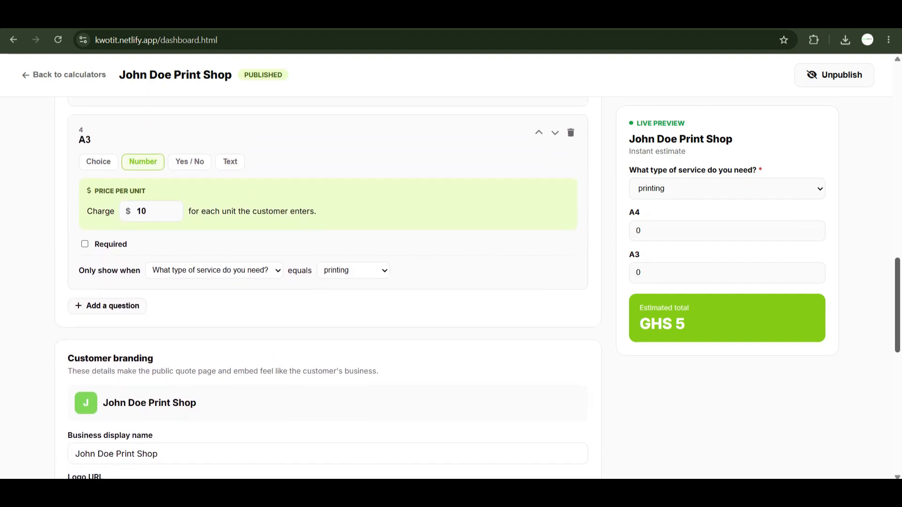
{"action": "scroll", "coordinate": [329, 282], "scroll_direction": "down", "scroll_amount": 1}
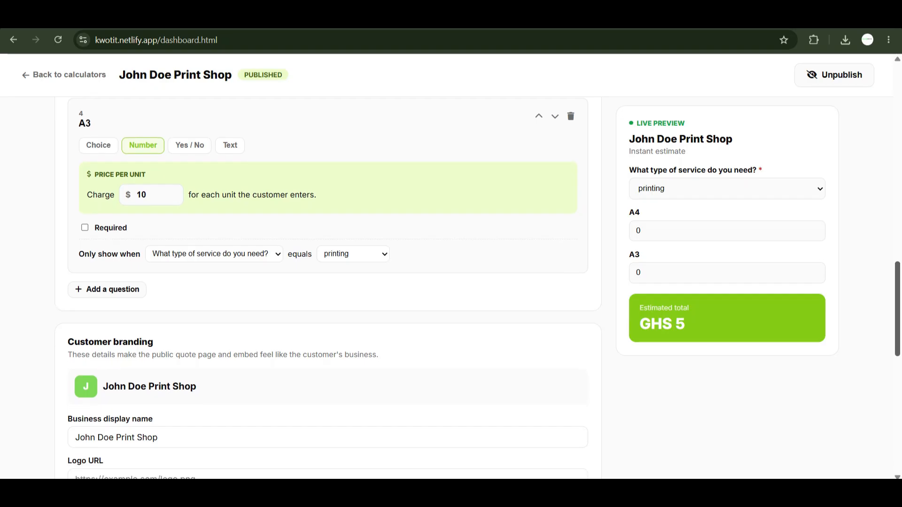
{"action": "scroll", "coordinate": [328, 282], "scroll_direction": "up", "scroll_amount": 3}
{"action": "scroll", "coordinate": [328, 282], "scroll_direction": "down", "scroll_amount": 2}
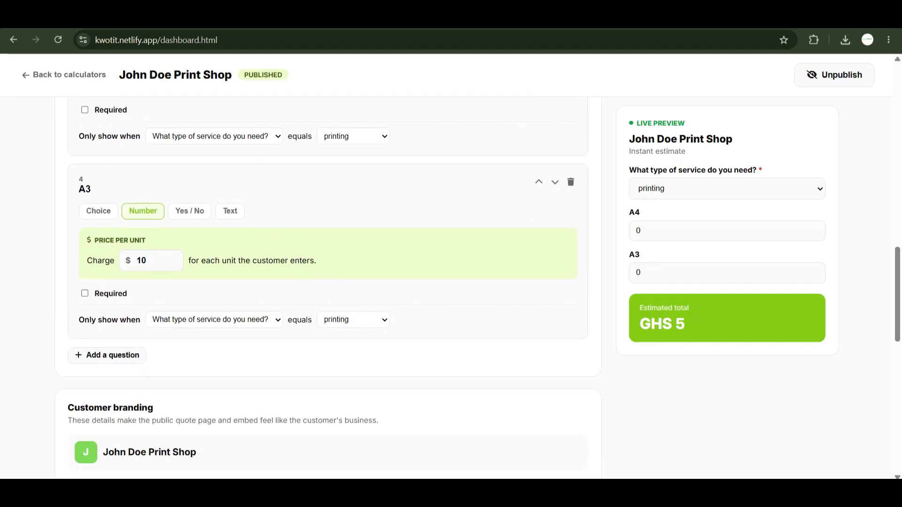
{"action": "left_click", "coordinate": [108, 355]}
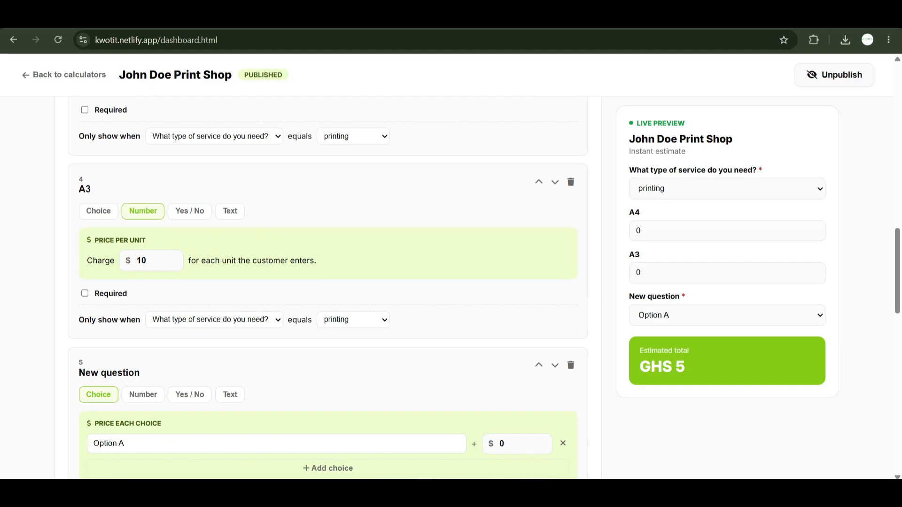
{"action": "triple_click", "coordinate": [109, 373]}
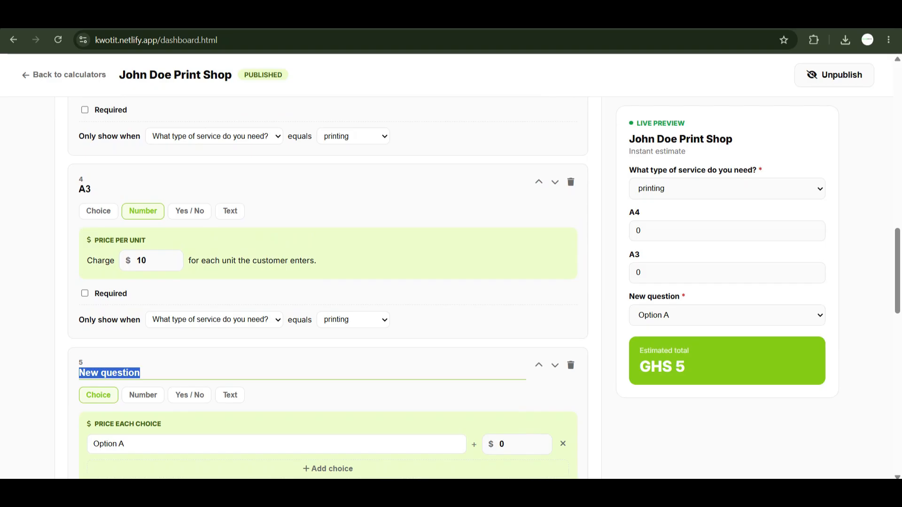
{"action": "type", "text": "Docu"}
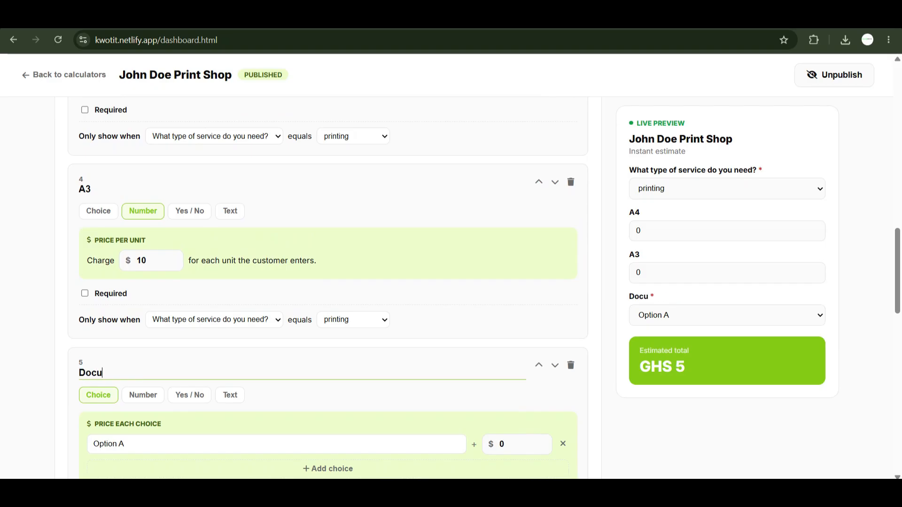
{"action": "type", "text": "ments per"}
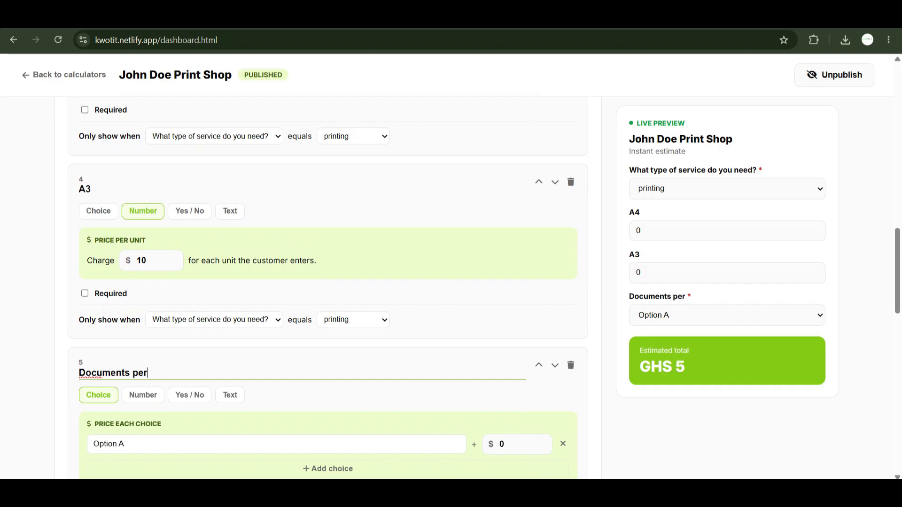
{"action": "type", "text": " pages to"}
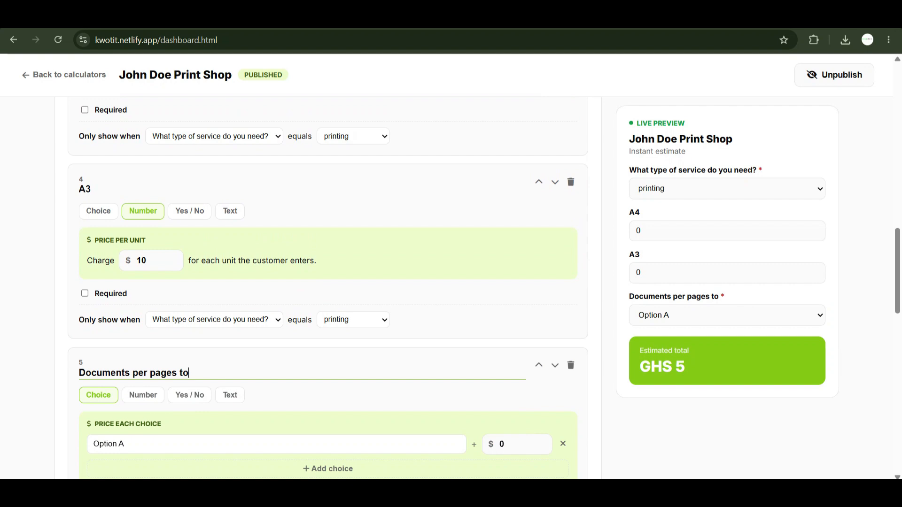
{"action": "type", "text": " be edited"}
Make the document editing question a number question charging 10 per unit
{"action": "left_click", "coordinate": [143, 395]}
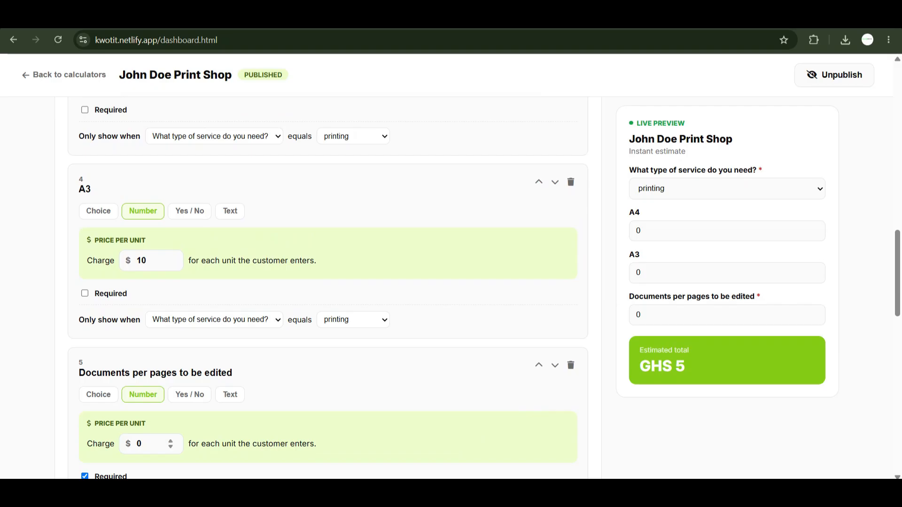
{"action": "key", "text": "BackSpace"}
{"action": "type", "text": "10"}
Append "(ghs10/page)" to the end of the fifth question's title
{"action": "left_click", "coordinate": [235, 373]}
{"action": "type", "text": "("}
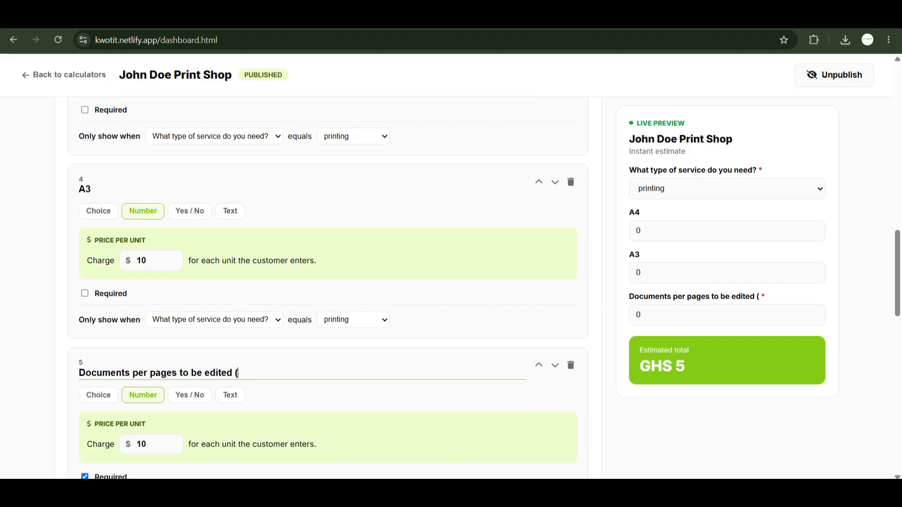
{"action": "type", "text": "ghs10/page"}
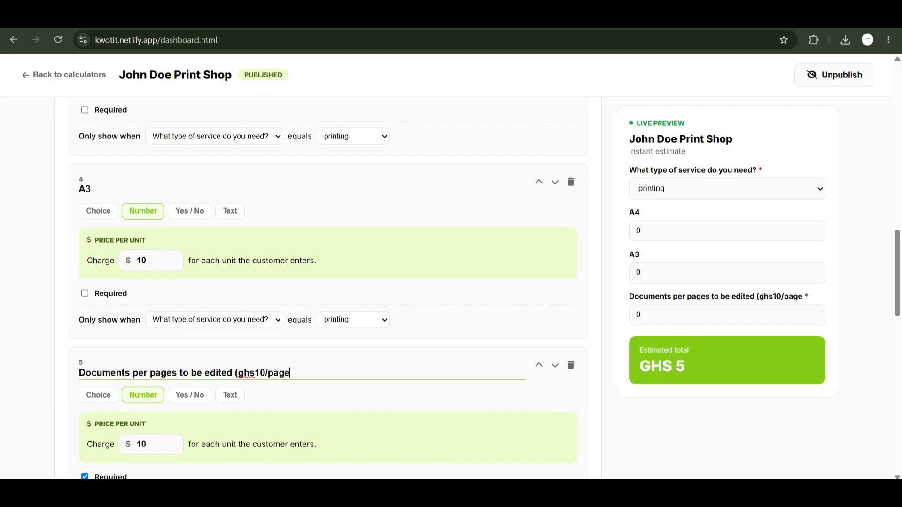
{"action": "type", "text": ")"}
Show the fifth question only when "What type of service do you need?" equals document edits
{"action": "scroll", "coordinate": [328, 281], "scroll_direction": "down", "scroll_amount": 5}
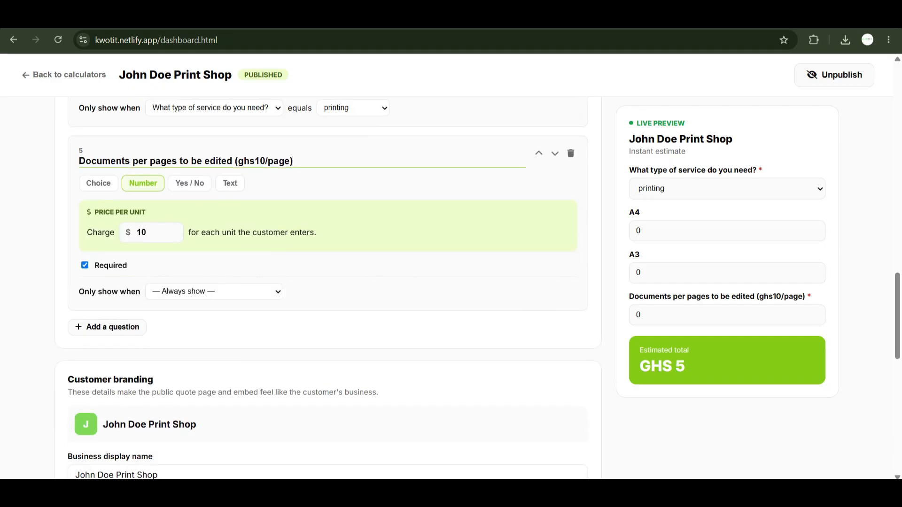
{"action": "left_click", "coordinate": [214, 292]}
{"action": "left_click", "coordinate": [211, 321]}
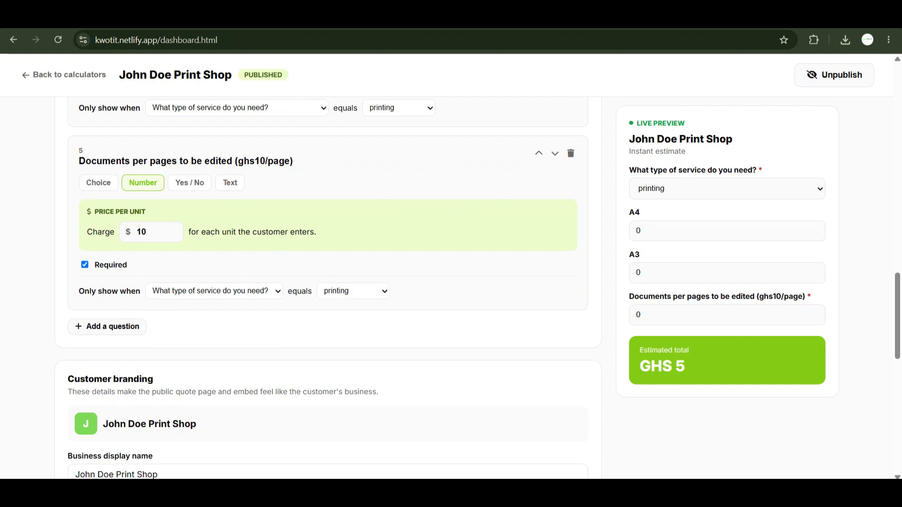
{"action": "left_click", "coordinate": [353, 291]}
{"action": "left_click", "coordinate": [350, 335]}
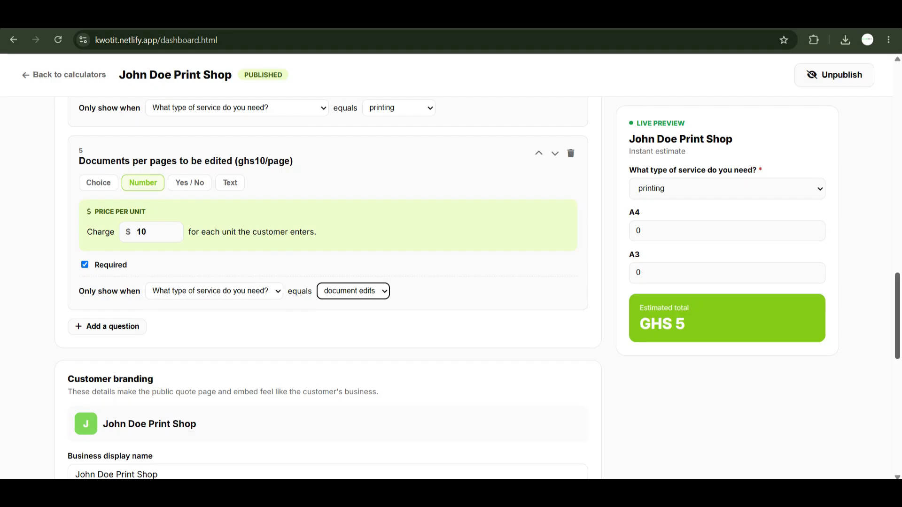
Review the types, prices and show conditions of all five customer questions
{"action": "scroll", "coordinate": [324, 287], "scroll_direction": "up", "scroll_amount": 4}
{"action": "scroll", "coordinate": [324, 287], "scroll_direction": "up", "scroll_amount": 1}
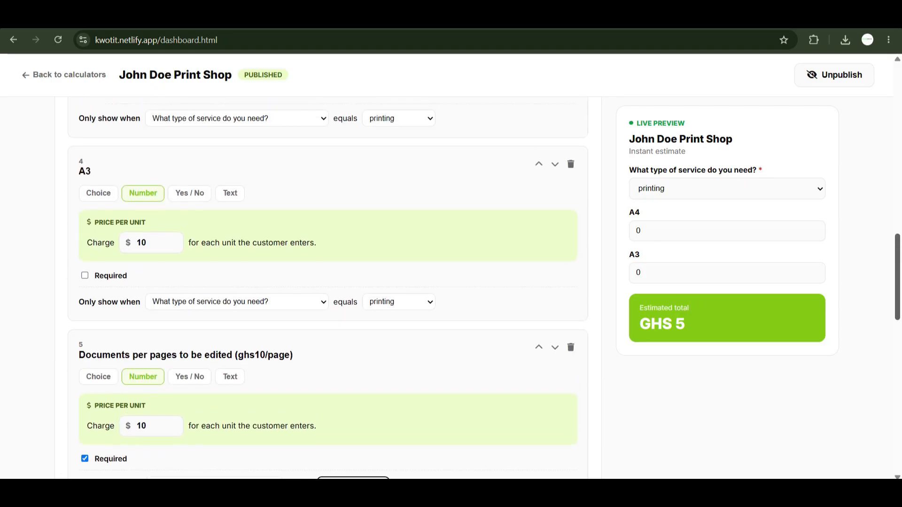
{"action": "scroll", "coordinate": [324, 287], "scroll_direction": "up", "scroll_amount": 8}
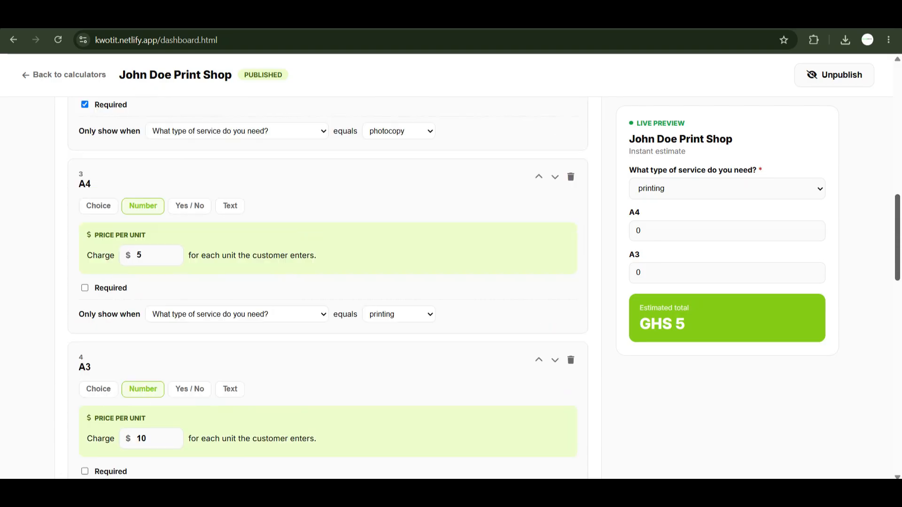
{"action": "scroll", "coordinate": [324, 287], "scroll_direction": "up", "scroll_amount": 7}
{"action": "scroll", "coordinate": [324, 288], "scroll_direction": "down", "scroll_amount": 2}
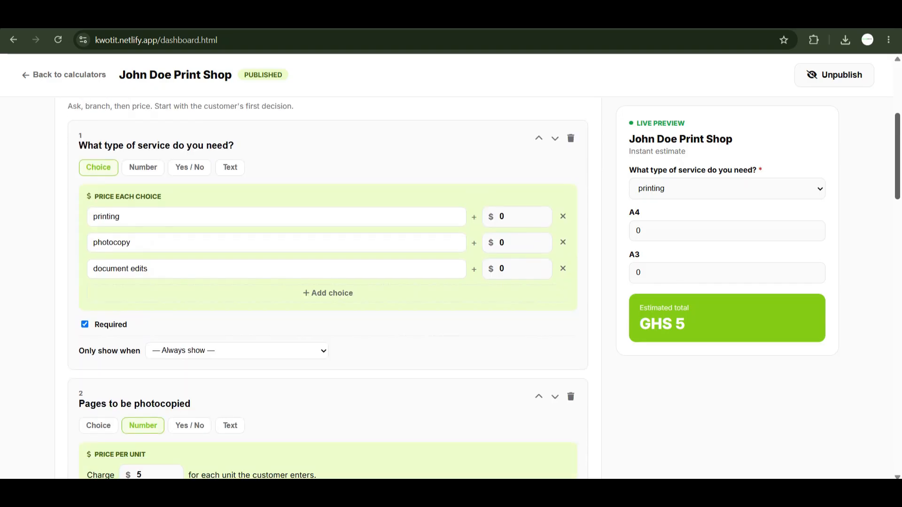
{"action": "scroll", "coordinate": [324, 287], "scroll_direction": "up", "scroll_amount": 2}
{"action": "scroll", "coordinate": [324, 287], "scroll_direction": "down", "scroll_amount": 6}
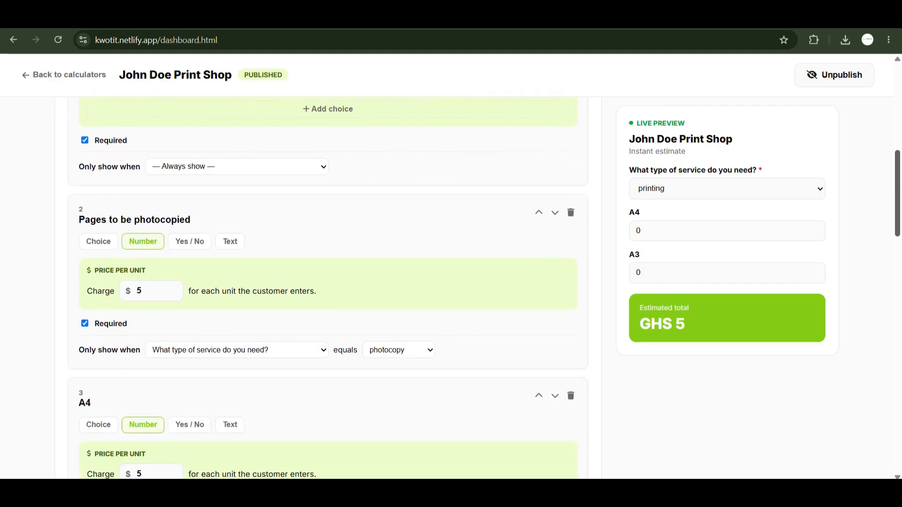
{"action": "scroll", "coordinate": [324, 288], "scroll_direction": "up", "scroll_amount": 5}
{"action": "scroll", "coordinate": [324, 287], "scroll_direction": "down", "scroll_amount": 17}
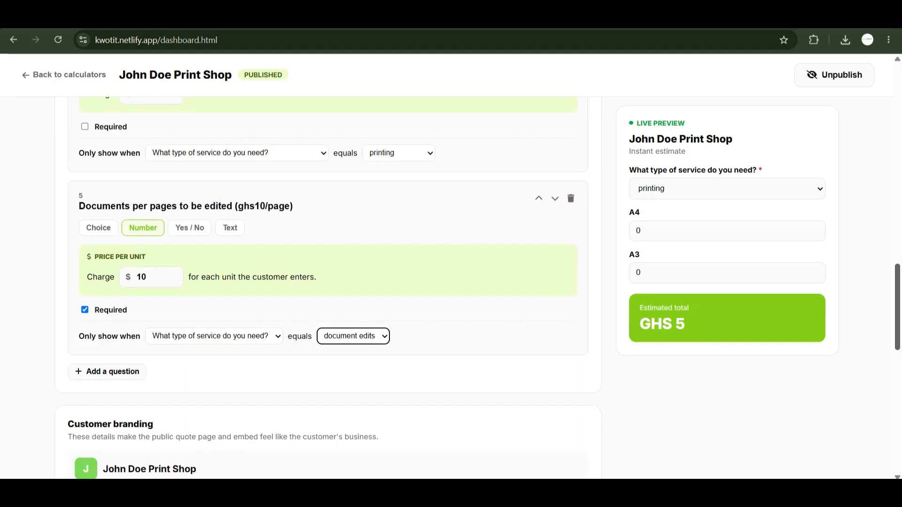
Save the calculator's customer branding settings
{"action": "scroll", "coordinate": [325, 288], "scroll_direction": "down", "scroll_amount": 10}
{"action": "scroll", "coordinate": [324, 287], "scroll_direction": "up", "scroll_amount": 1}
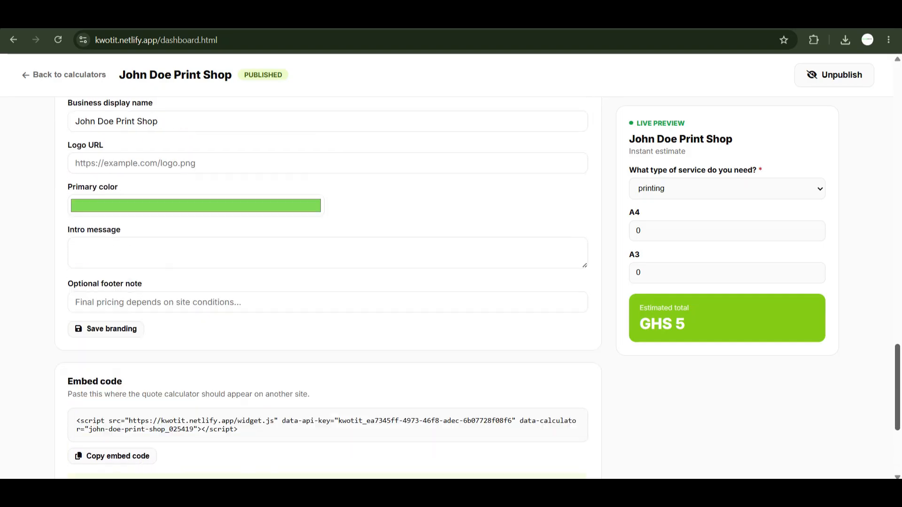
{"action": "scroll", "coordinate": [324, 288], "scroll_direction": "down", "scroll_amount": 2}
{"action": "left_click", "coordinate": [105, 254]}
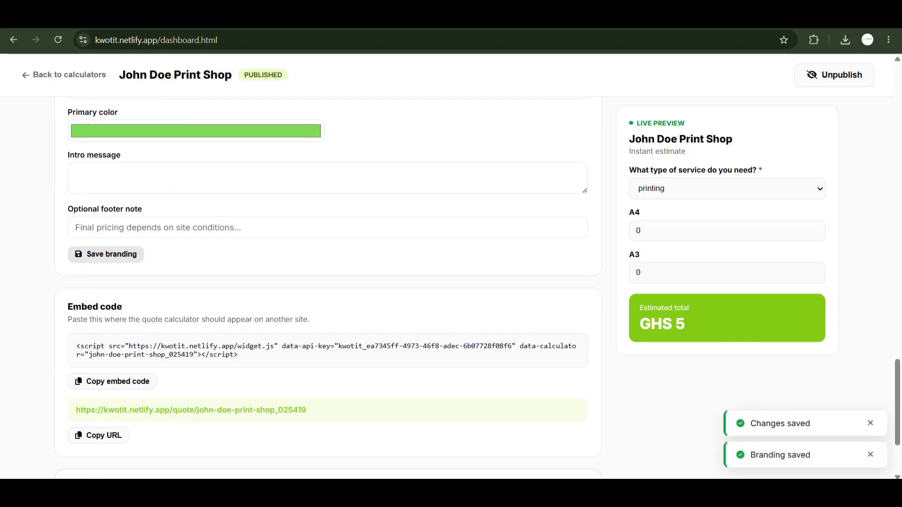
Copy the calculator's public quote URL and open it in a new browser tab
{"action": "left_click", "coordinate": [98, 436]}
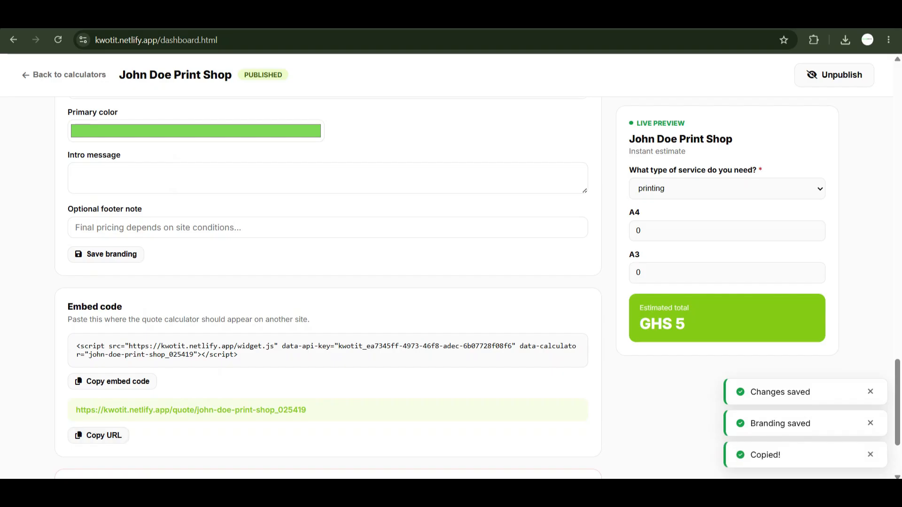
{"action": "key", "text": "ctrl+t"}
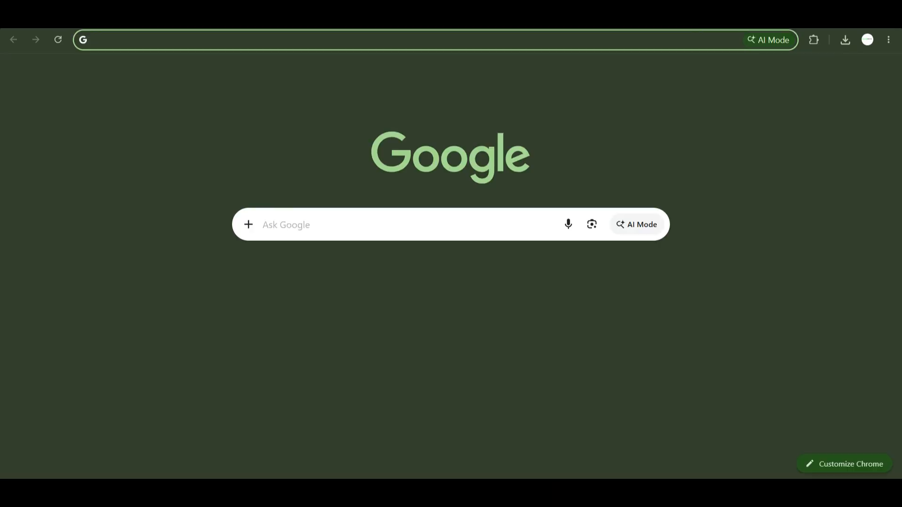
{"action": "key", "text": "ctrl+v"}
{"action": "key", "text": "Return"}
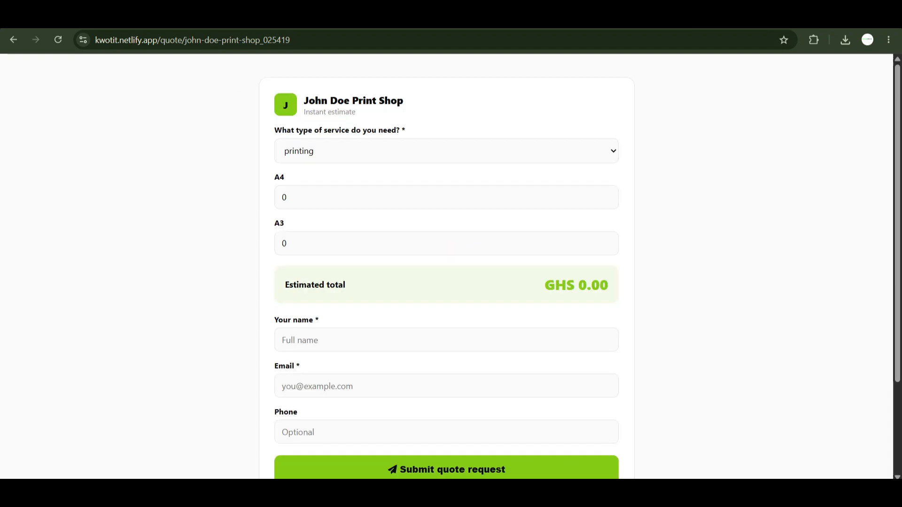
Examine which questions the quote page shows for the photocopy and document edits services
{"action": "left_click", "coordinate": [446, 150]}
{"action": "left_click", "coordinate": [312, 187]}
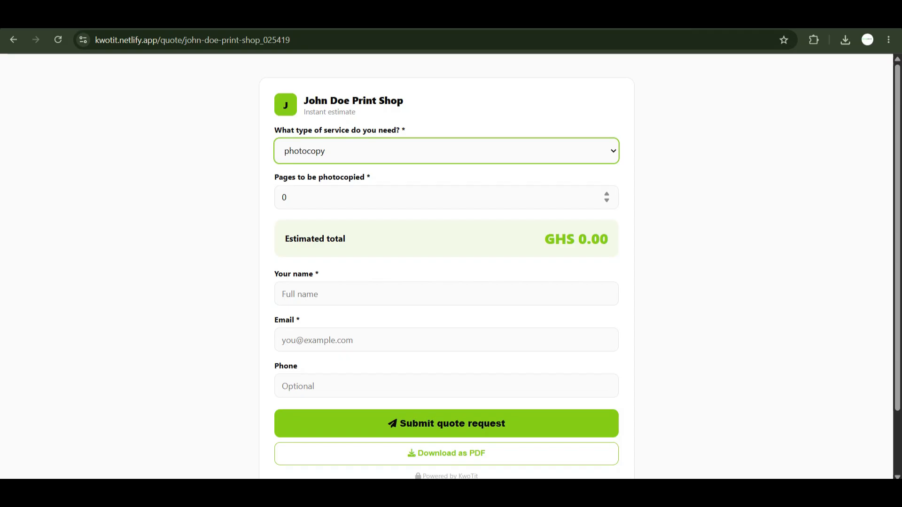
{"action": "left_click", "coordinate": [446, 150]}
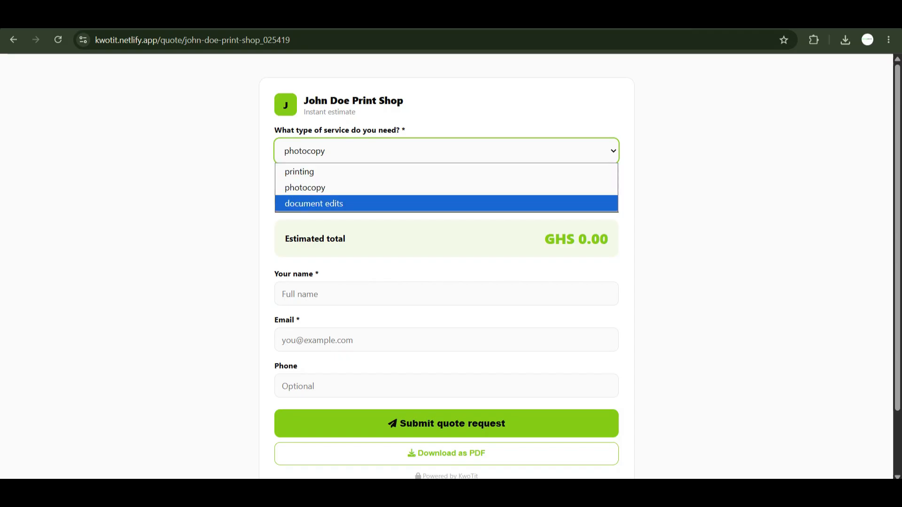
{"action": "left_click", "coordinate": [312, 201]}
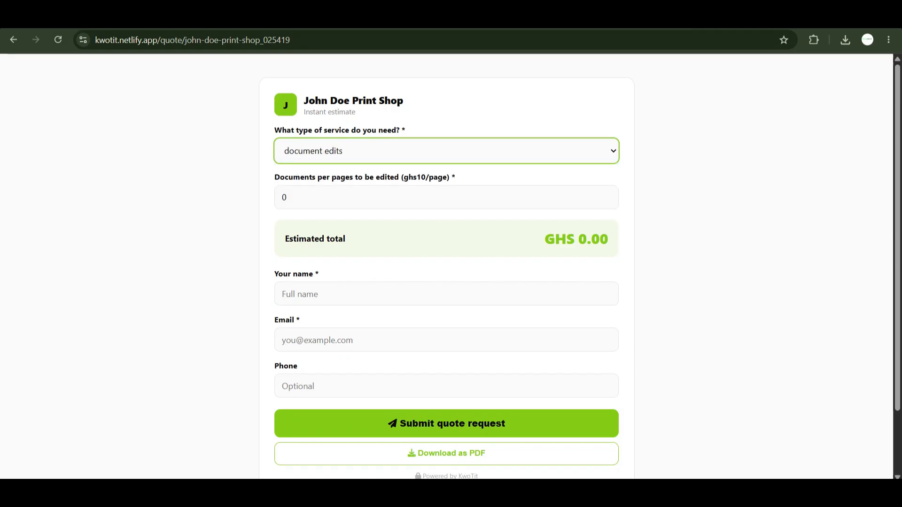
Choose photocopy as the service and set the pages to be photocopied to 5
{"action": "left_click", "coordinate": [446, 151]}
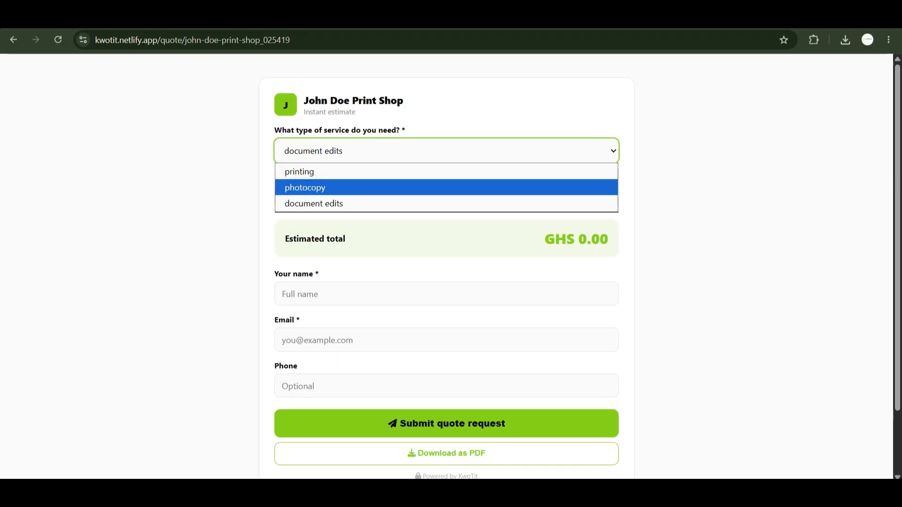
{"action": "left_click", "coordinate": [312, 187]}
{"action": "left_click", "coordinate": [312, 198]}
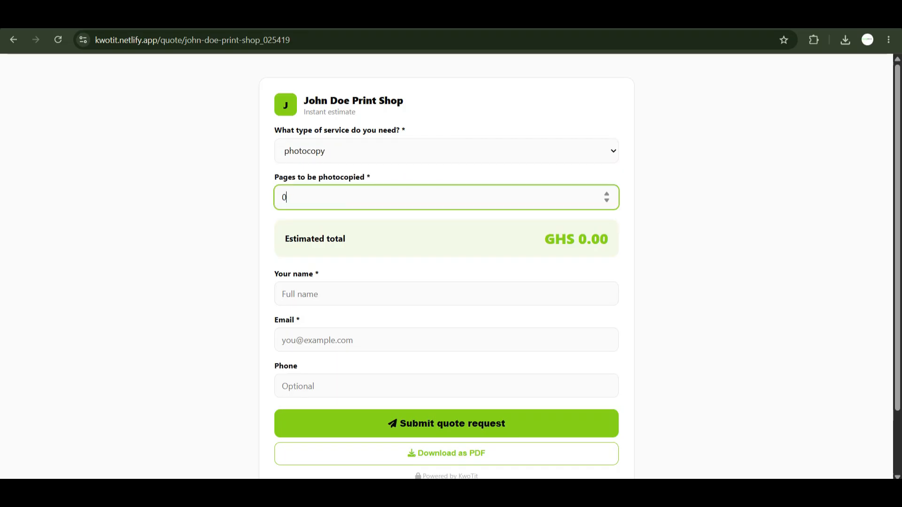
{"action": "key", "text": "BackSpace"}
{"action": "type", "text": "5"}
Fill in the customer's name, e-mail address and phone number on the quote form
{"action": "left_click", "coordinate": [311, 294]}
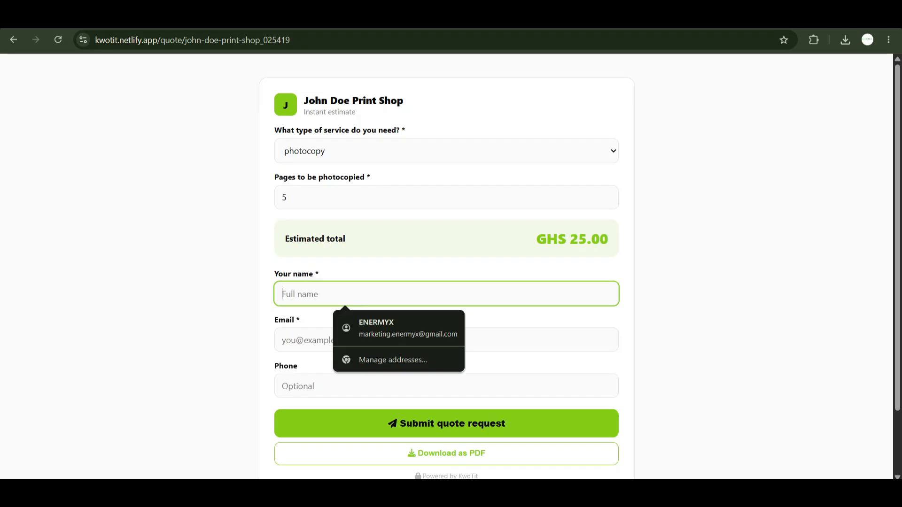
{"action": "type", "text": "john"}
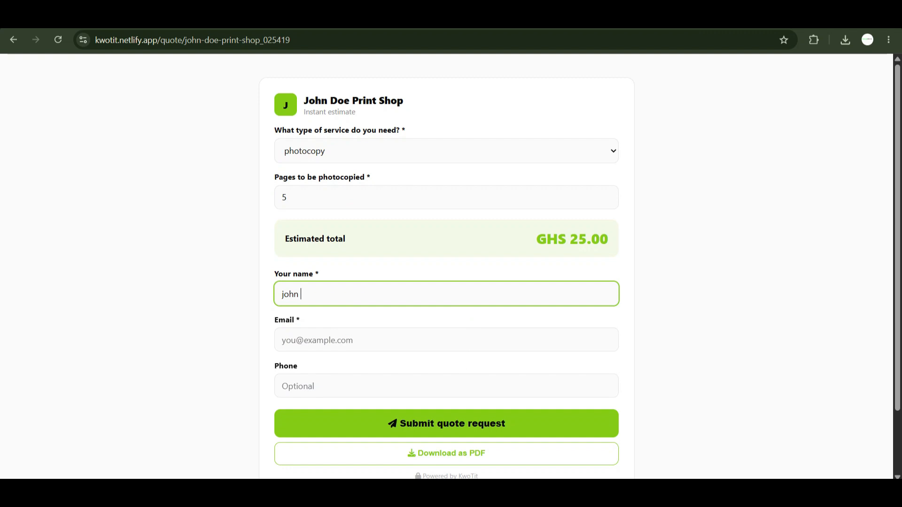
{"action": "type", "text": "loves kwotit"}
{"action": "left_click", "coordinate": [345, 340]}
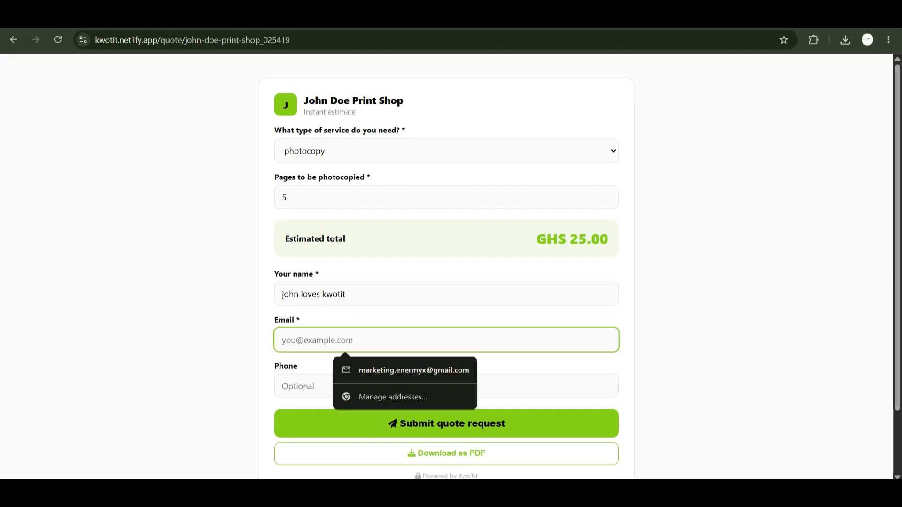
{"action": "type", "text": "john"}
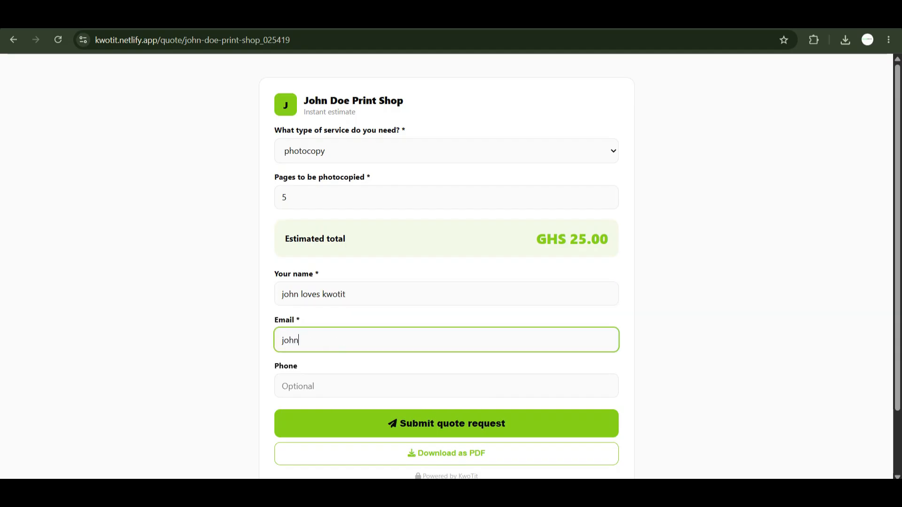
{"action": "type", "text": "test@example.com"}
{"action": "key", "text": "Tab"}
{"action": "type", "text": "1234"}
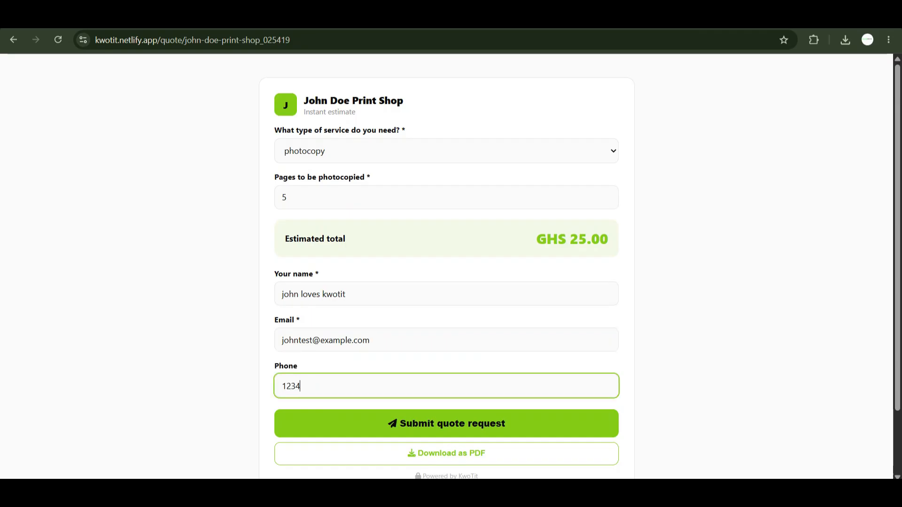
{"action": "type", "text": "5678"}
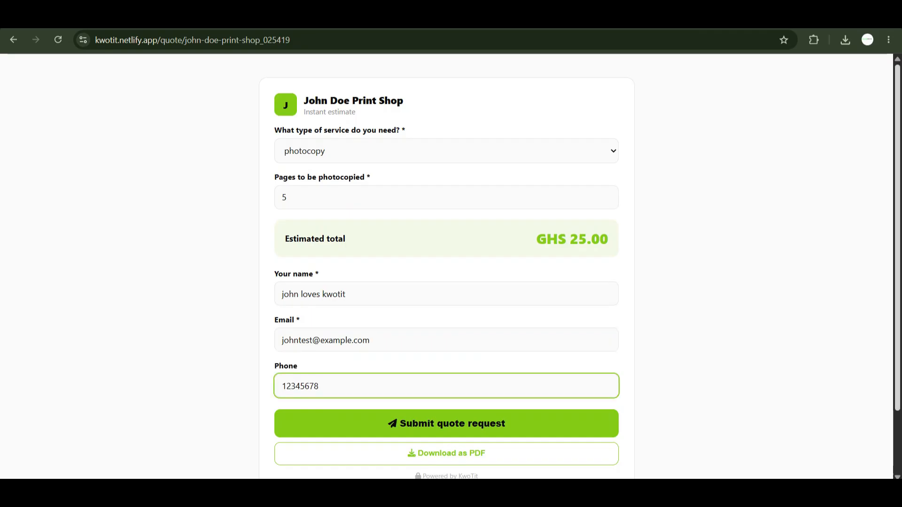
Download the photocopy quote as a PDF and open the downloaded file
{"action": "left_click_drag", "start_coordinate": [898, 235], "coordinate": [898, 264]}
{"action": "left_click", "coordinate": [446, 388]}
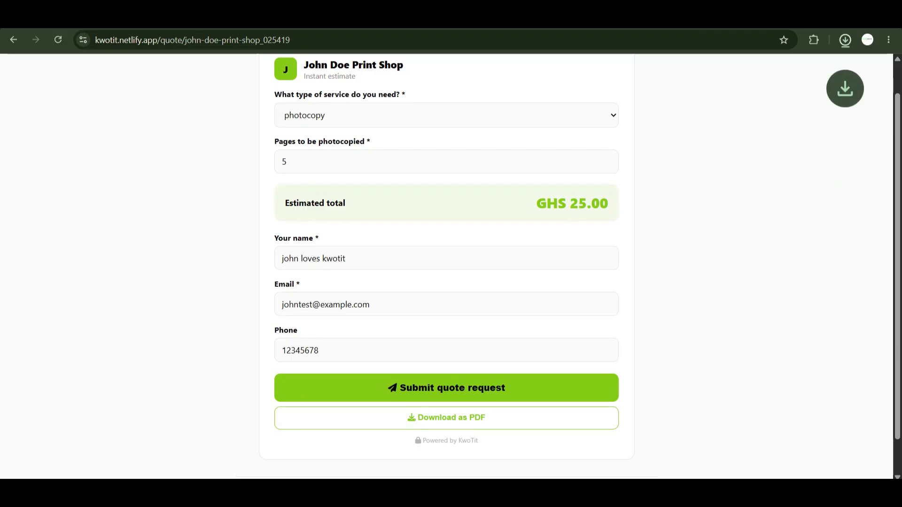
{"action": "left_click", "coordinate": [751, 70]}
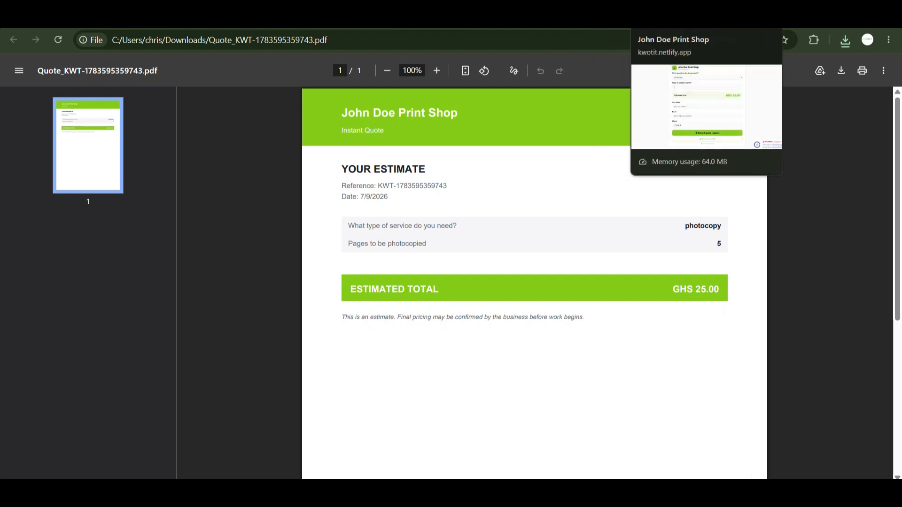
Return to the quote page and submit the quote request
{"action": "left_click", "coordinate": [650, 19]}
{"action": "left_click", "coordinate": [446, 388]}
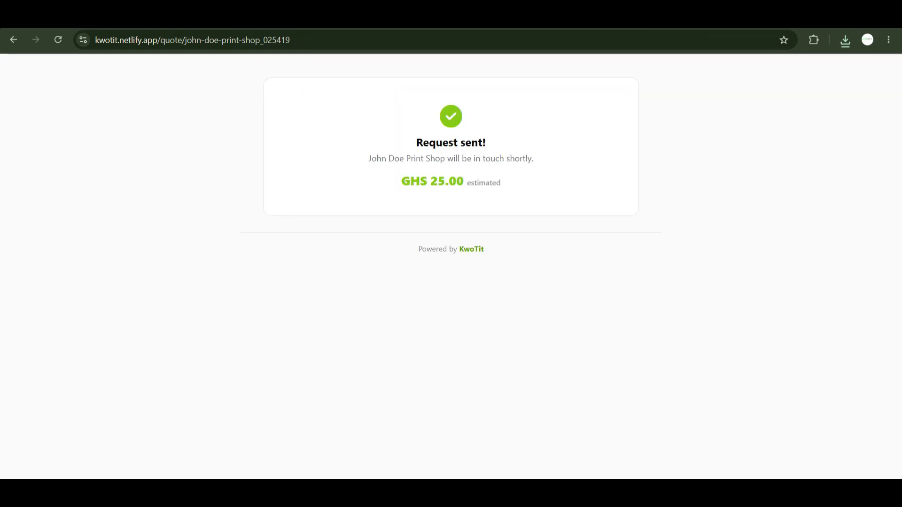
Go back to the KwoTit dashboard, leave the calculator editor and reload the data
{"action": "key", "text": "ctrl+shift+Tab"}
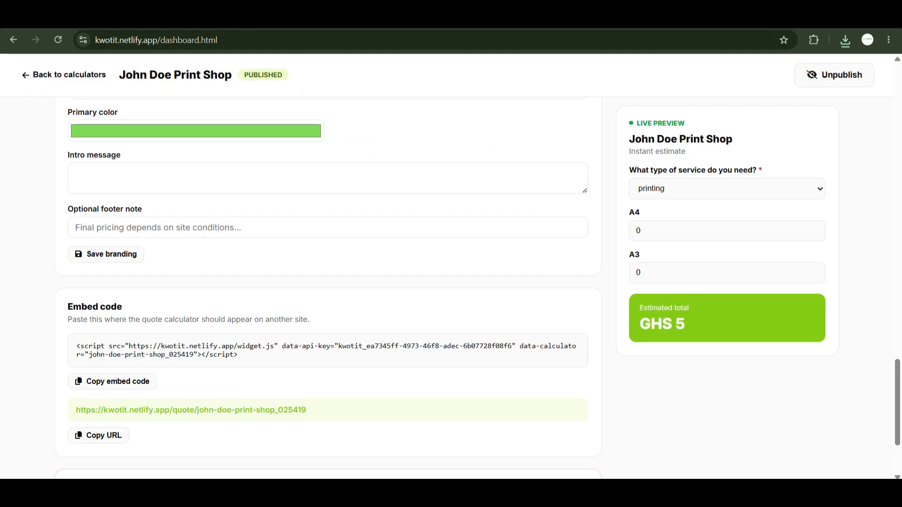
{"action": "left_click", "coordinate": [65, 75]}
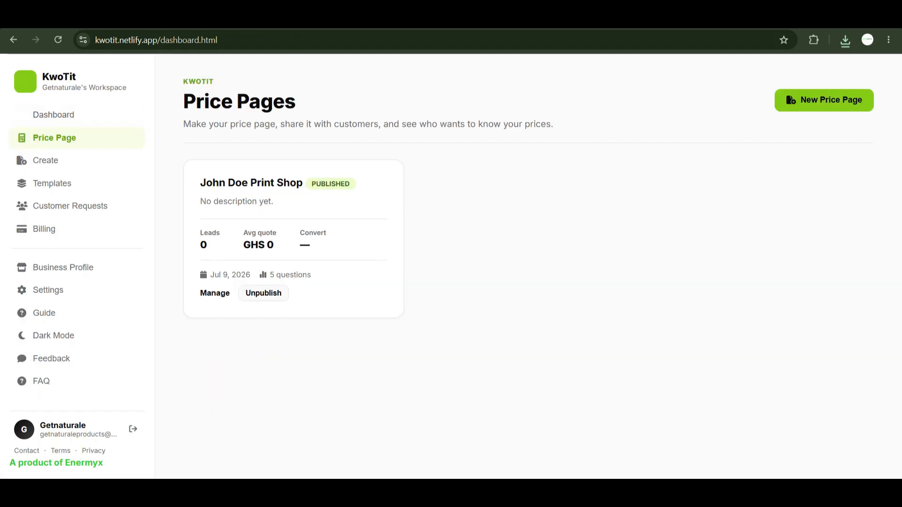
{"action": "left_click", "coordinate": [58, 39]}
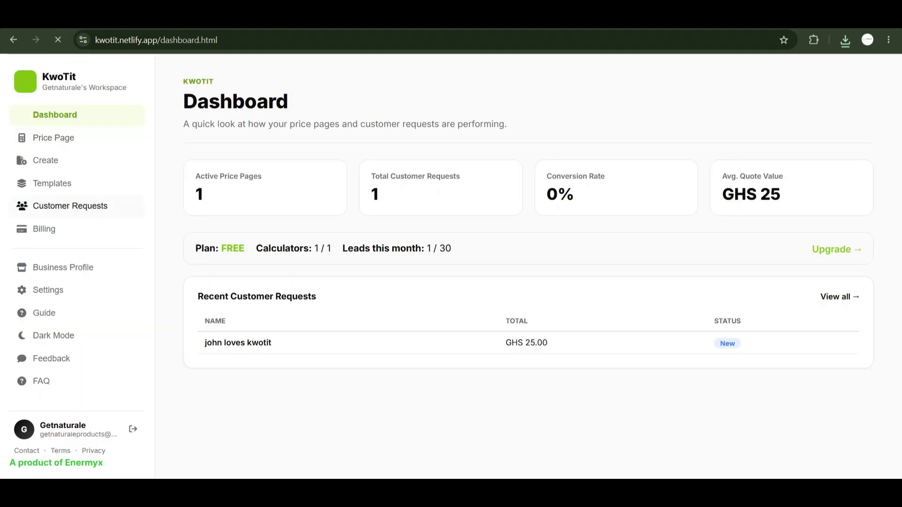
View the lead details of the submitted quote in the customer requests and close them
{"action": "left_click", "coordinate": [70, 206]}
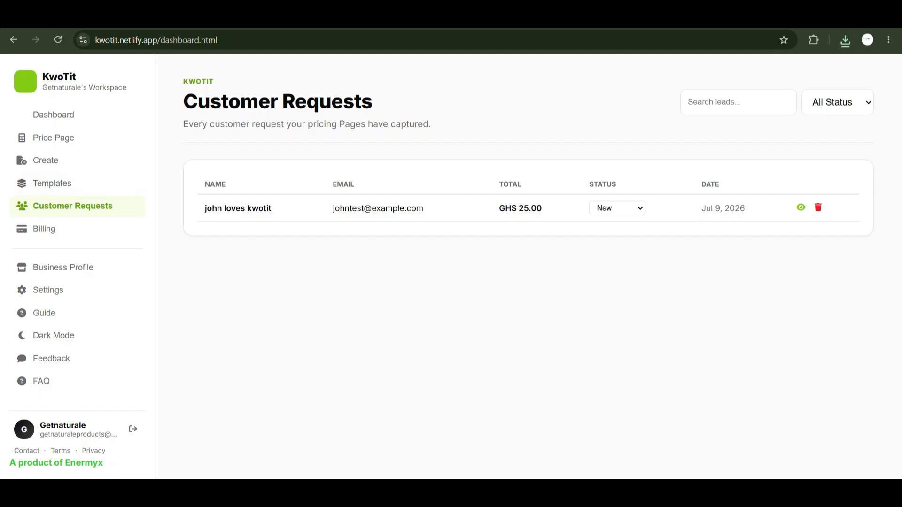
{"action": "left_click", "coordinate": [801, 207]}
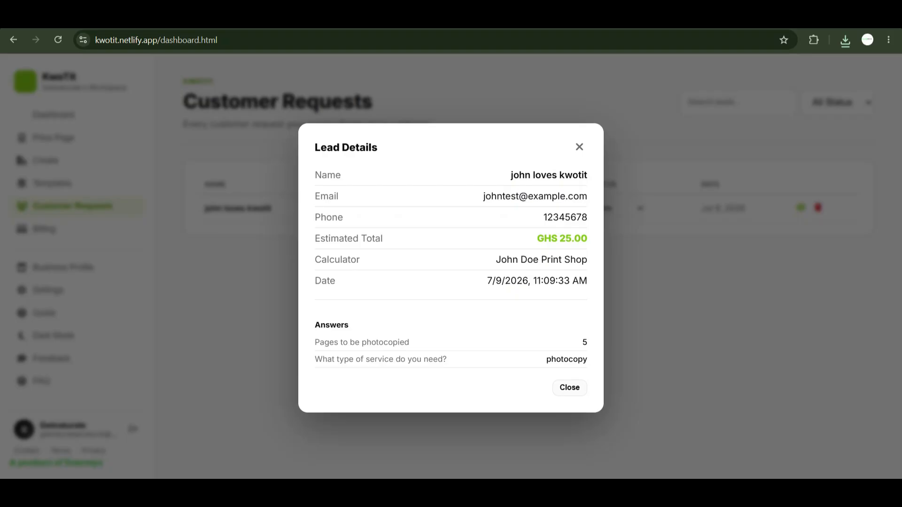
{"action": "left_click", "coordinate": [569, 387]}
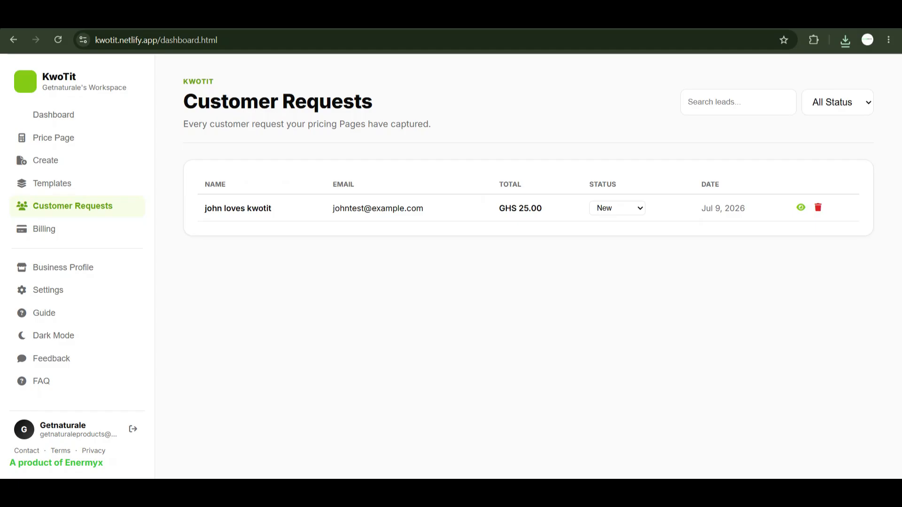